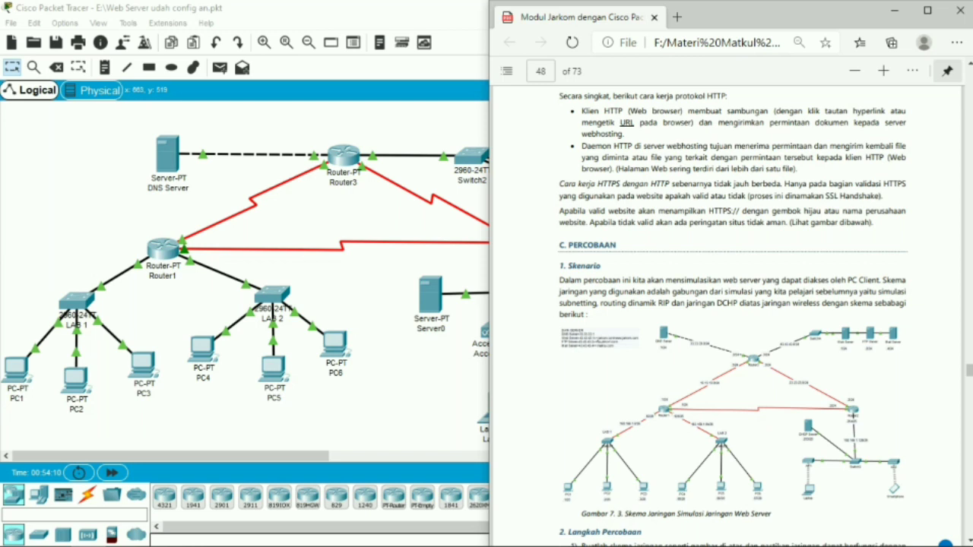
Read the network scheme and the first experiment instruction in the PDF module, switching back to Packet Tracer when done
{"action": "scroll", "coordinate": [726, 305], "scroll_direction": "down", "scroll_amount": 3}
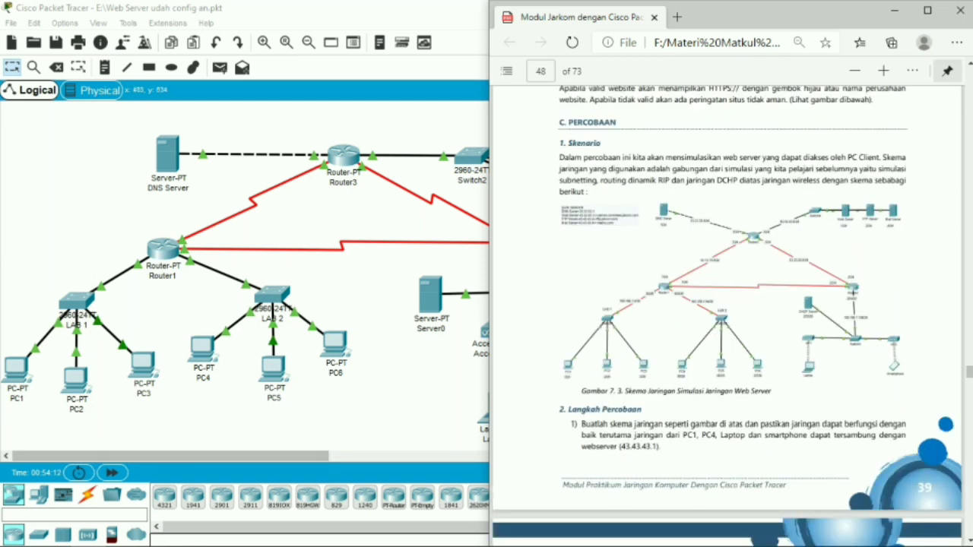
{"action": "left_click", "coordinate": [228, 546]}
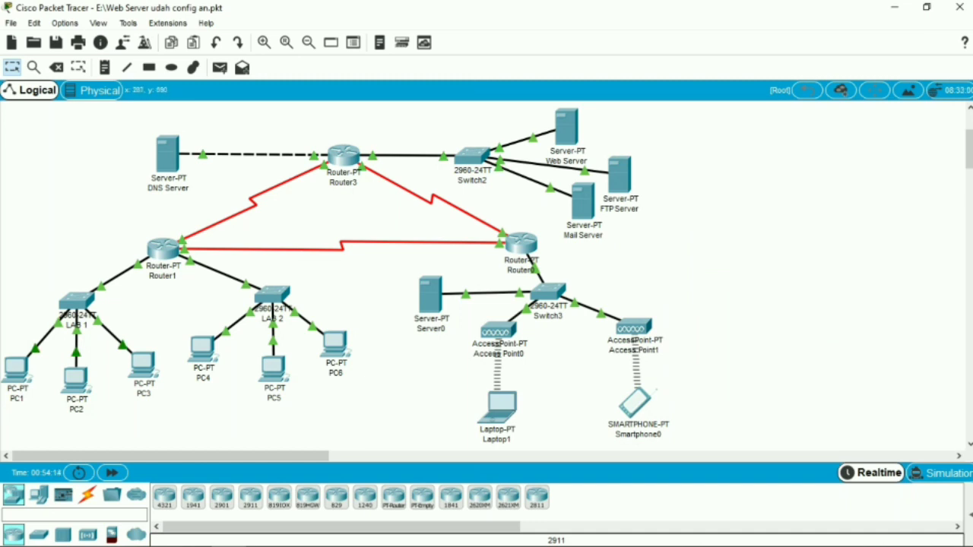
{"action": "left_click", "coordinate": [88, 534]}
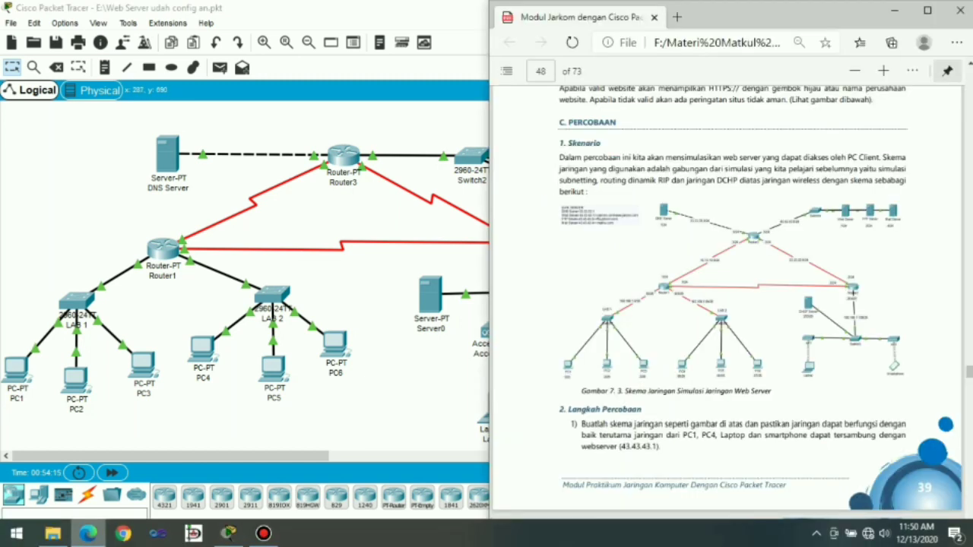
{"action": "scroll", "coordinate": [728, 304], "scroll_direction": "down", "scroll_amount": 5}
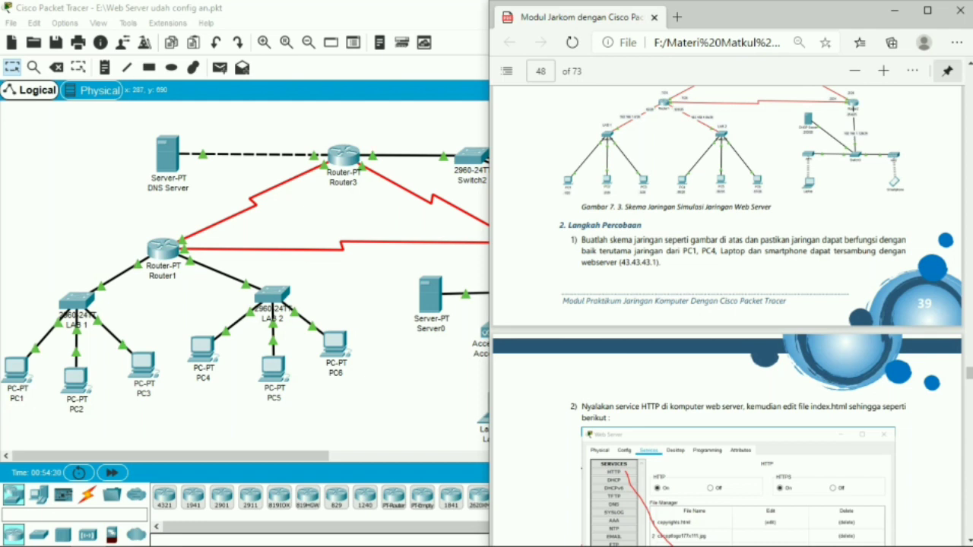
{"action": "left_click", "coordinate": [428, 410]}
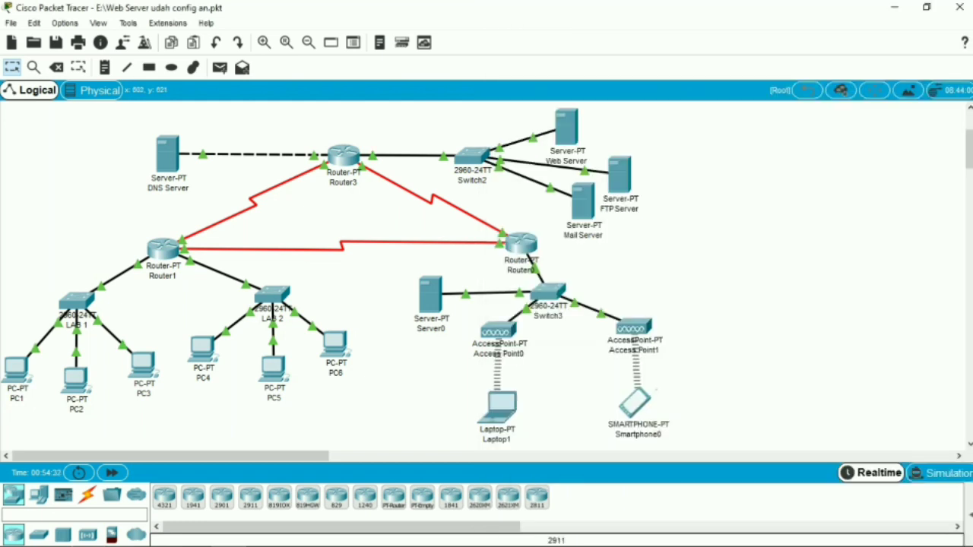
Test PC1's connection to the Web Server by pinging 43.43.43.2 from its Command Prompt, and close PC1's window
{"action": "mouse_move", "coordinate": [564, 121]}
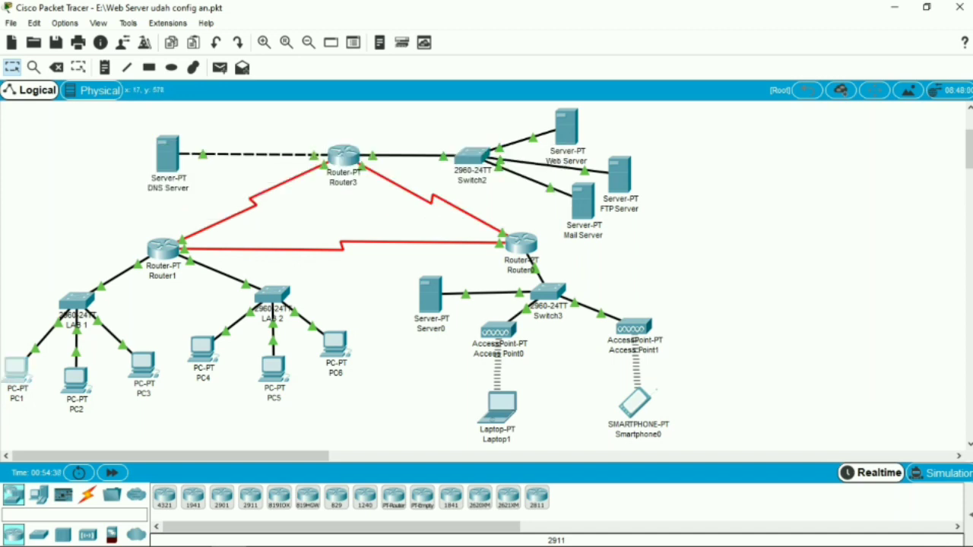
{"action": "left_click", "coordinate": [16, 371]}
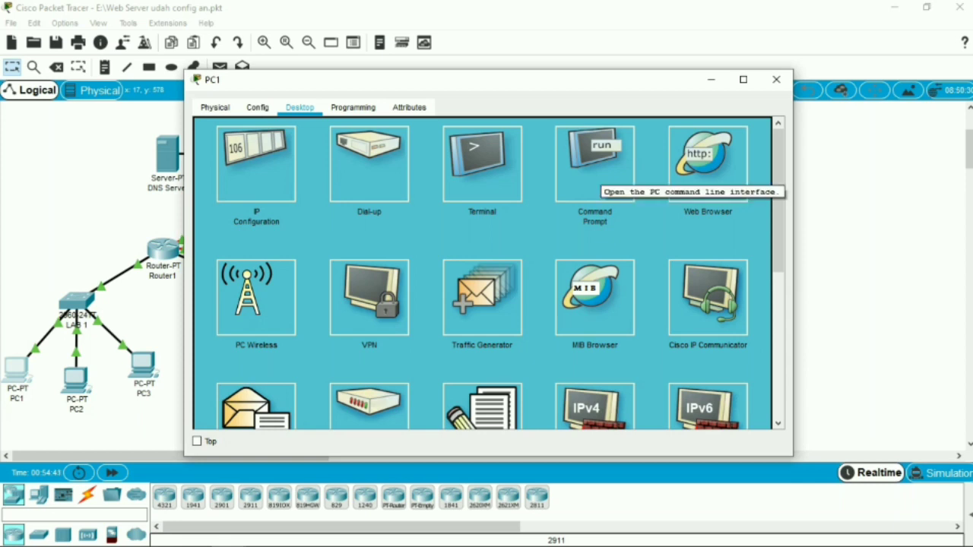
{"action": "left_click", "coordinate": [595, 173]}
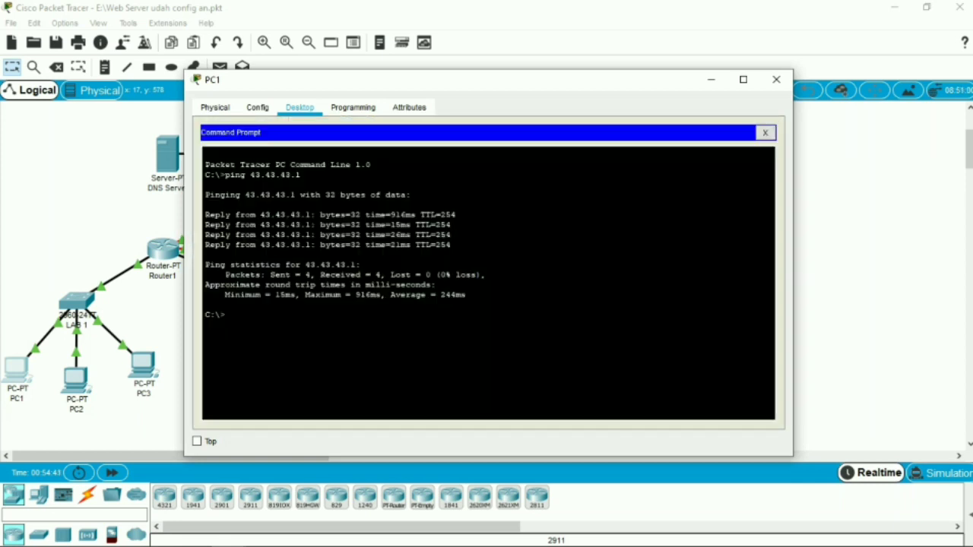
{"action": "type", "text": "ping 43.43.43.2"}
{"action": "key", "text": "Return"}
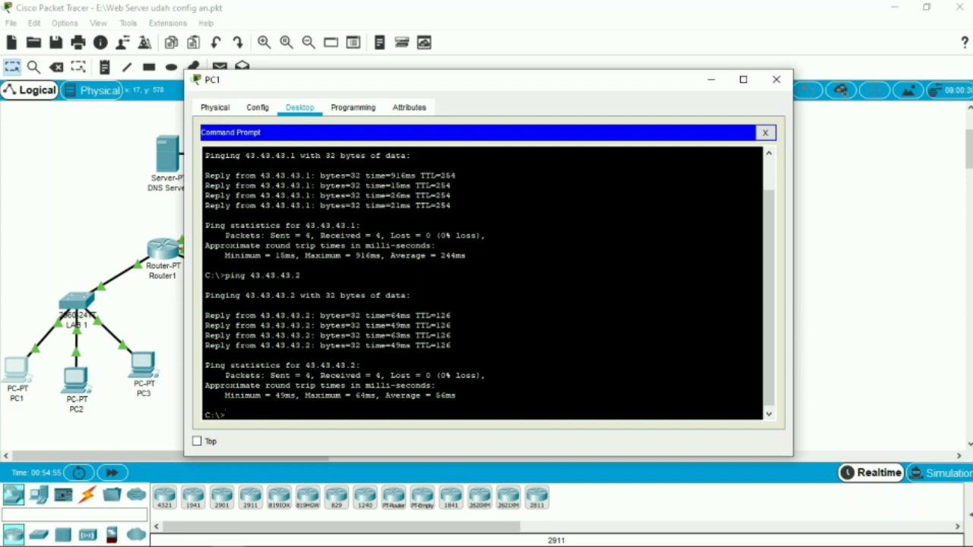
{"action": "left_click", "coordinate": [776, 79]}
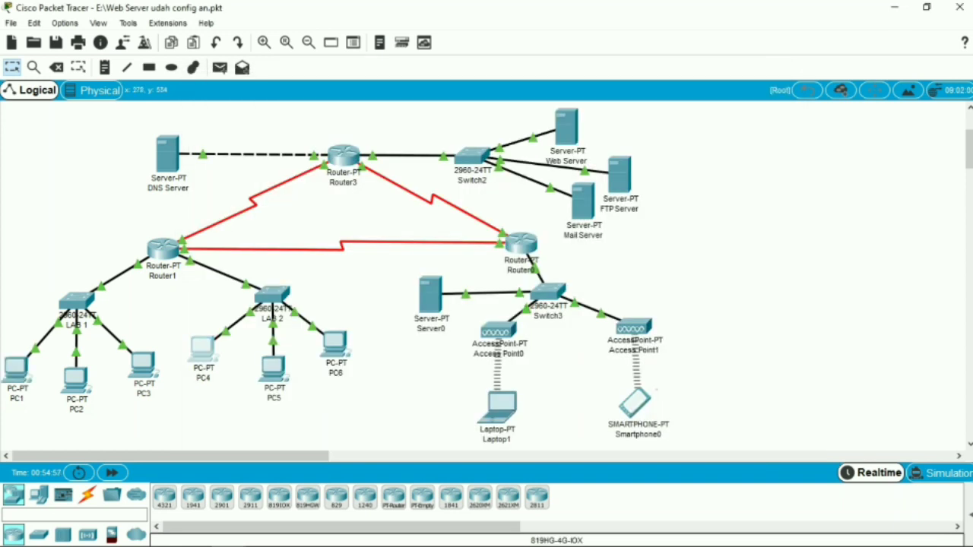
Ping the Web Server at 43.43.43.2 from PC4's Command Prompt and close PC4's window
{"action": "left_click", "coordinate": [202, 348]}
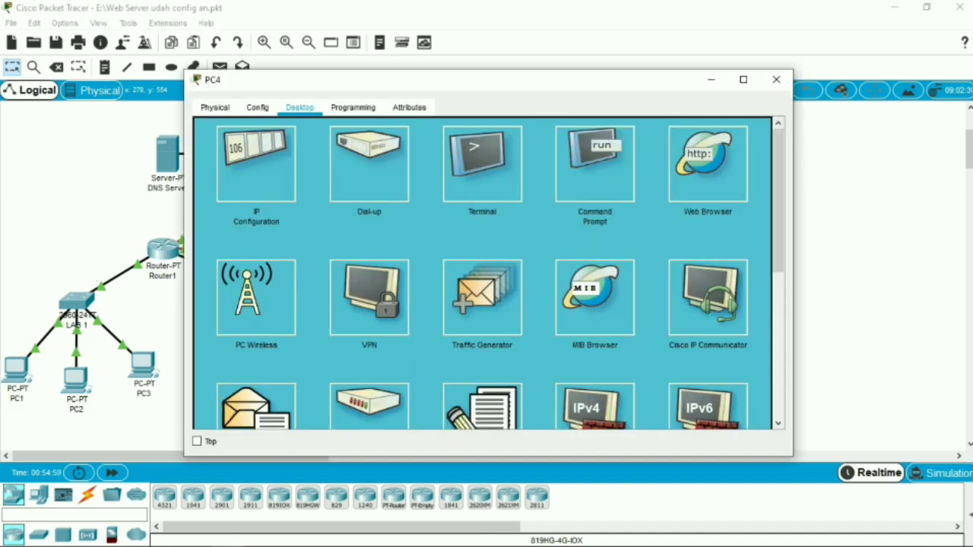
{"action": "left_click", "coordinate": [596, 164]}
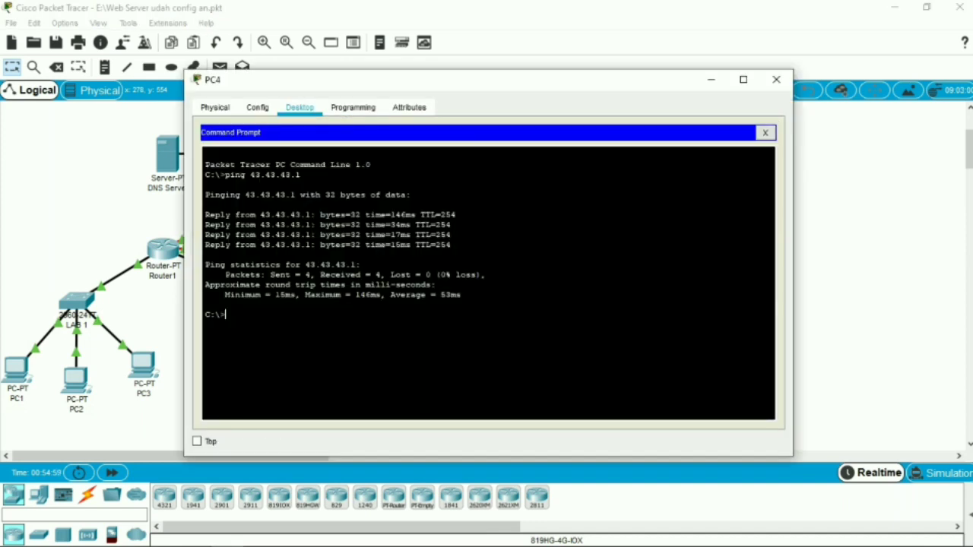
{"action": "type", "text": "ping 43.43.43.2"}
{"action": "key", "text": "Return"}
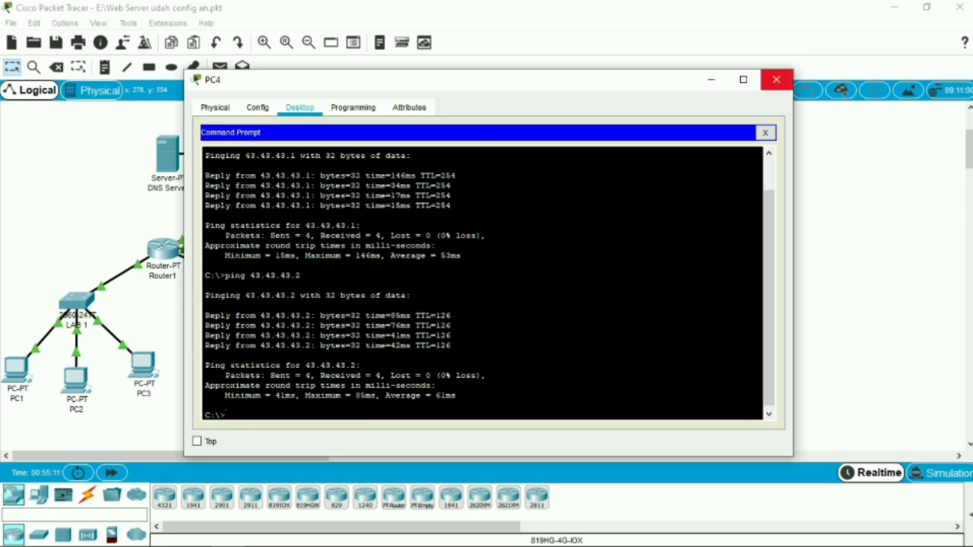
{"action": "left_click", "coordinate": [776, 79]}
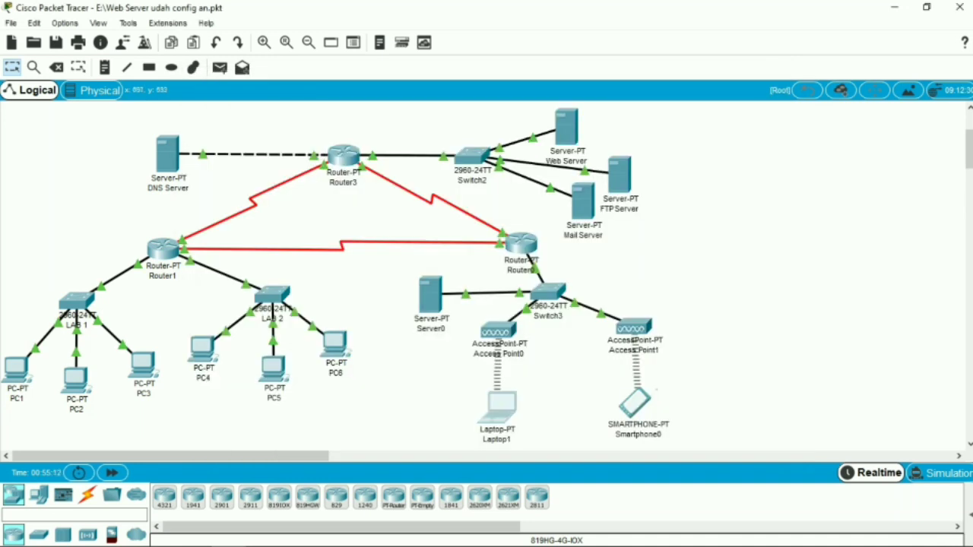
Ping the Web Server at 43.43.43.2 from Laptop1's Command Prompt and close the laptop's window
{"action": "left_click", "coordinate": [498, 404]}
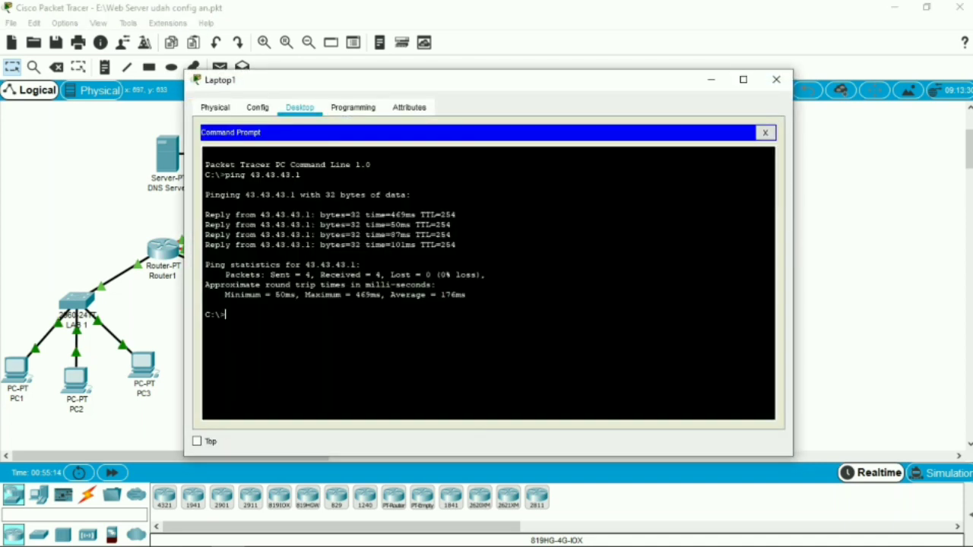
{"action": "left_click", "coordinate": [594, 163]}
{"action": "type", "text": "ping 43."}
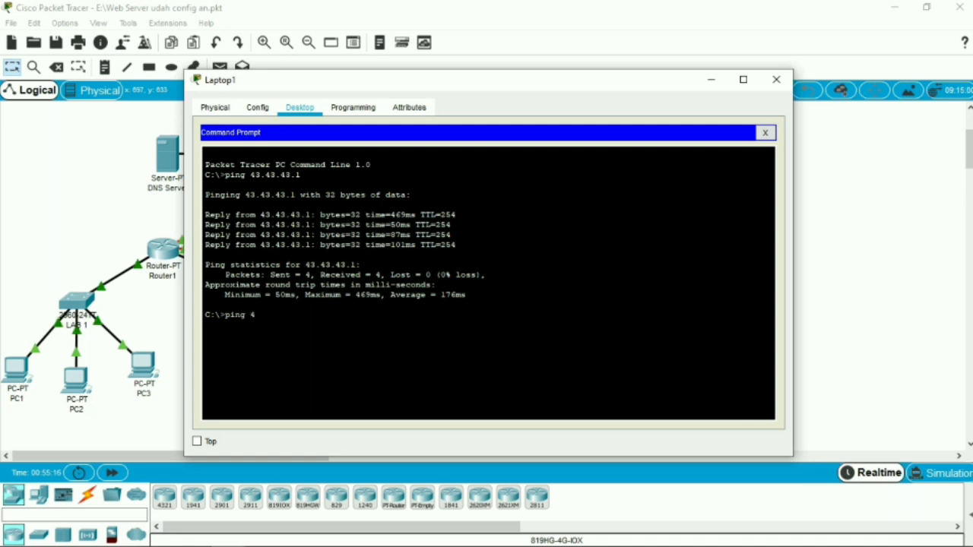
{"action": "type", "text": "43.43.2"}
{"action": "key", "text": "Return"}
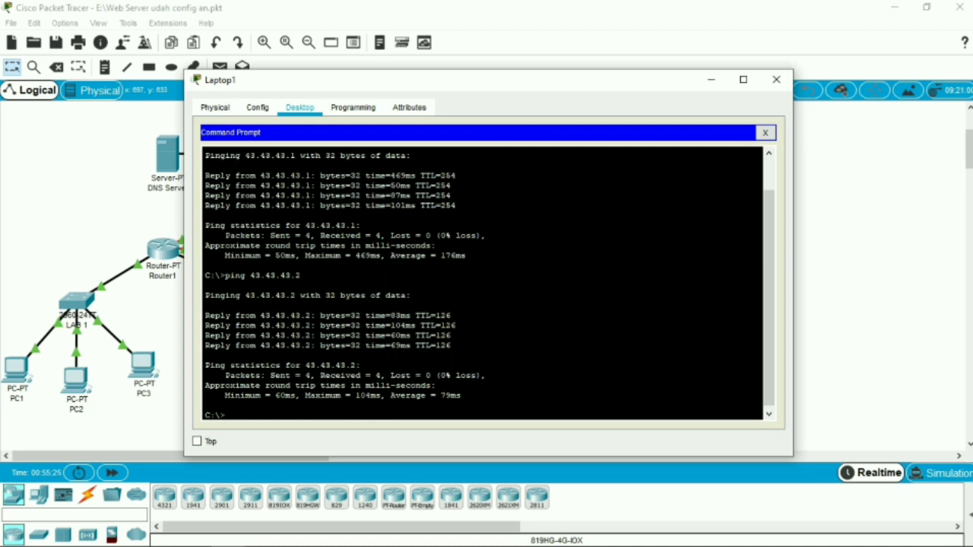
{"action": "left_click", "coordinate": [776, 79]}
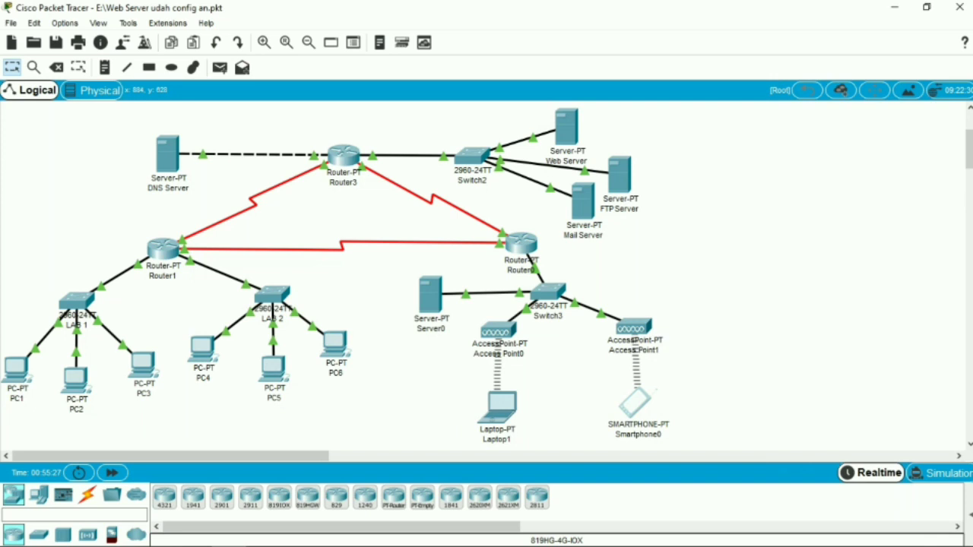
Exit Smartphone0's Bluetooth Configuration, ping 43.43.43.2 from its Command Prompt, and close the smartphone's window
{"action": "left_click", "coordinate": [633, 403]}
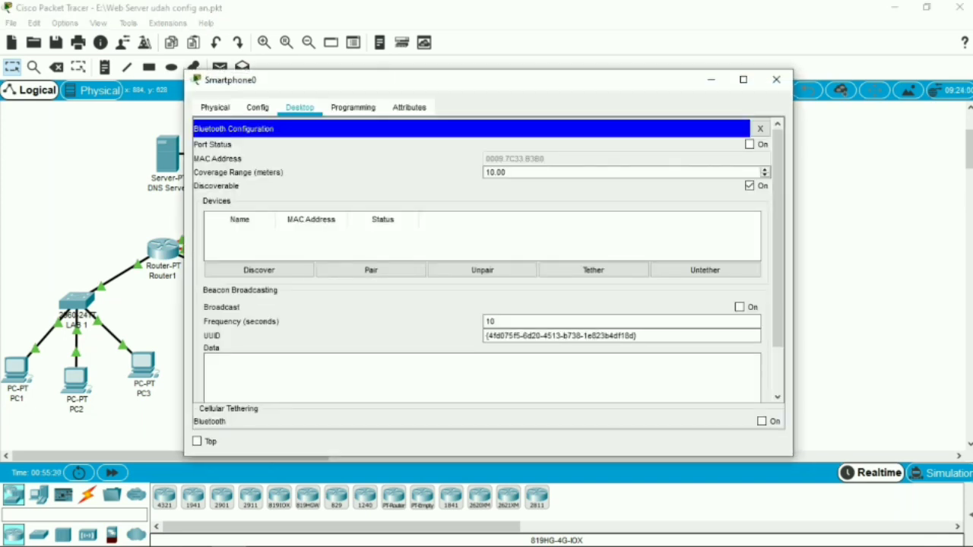
{"action": "left_click", "coordinate": [257, 107]}
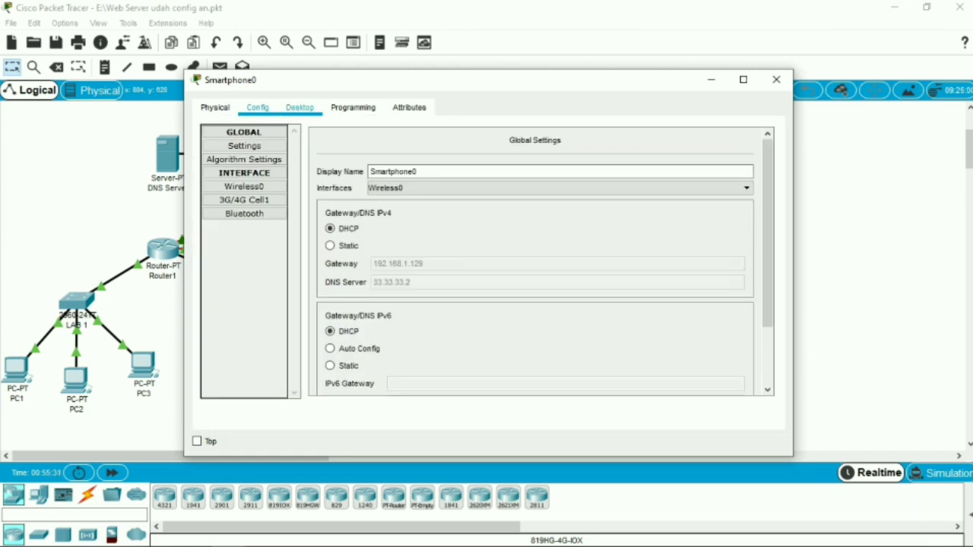
{"action": "left_click", "coordinate": [299, 107]}
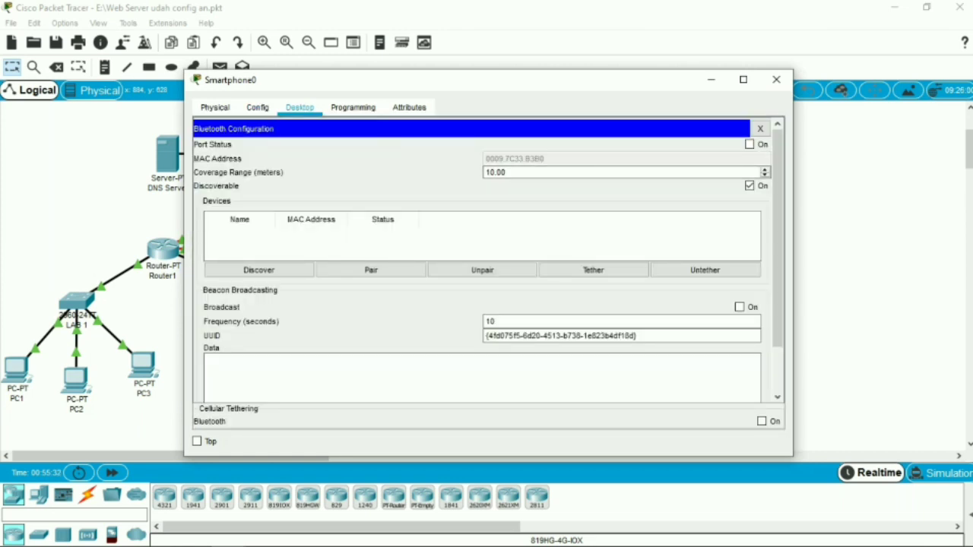
{"action": "left_click", "coordinate": [760, 129]}
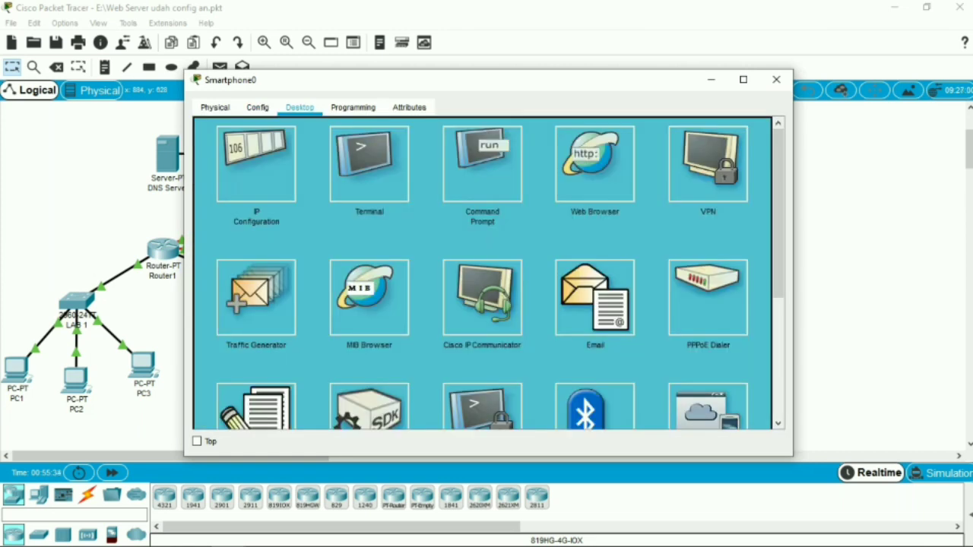
{"action": "left_click", "coordinate": [482, 164]}
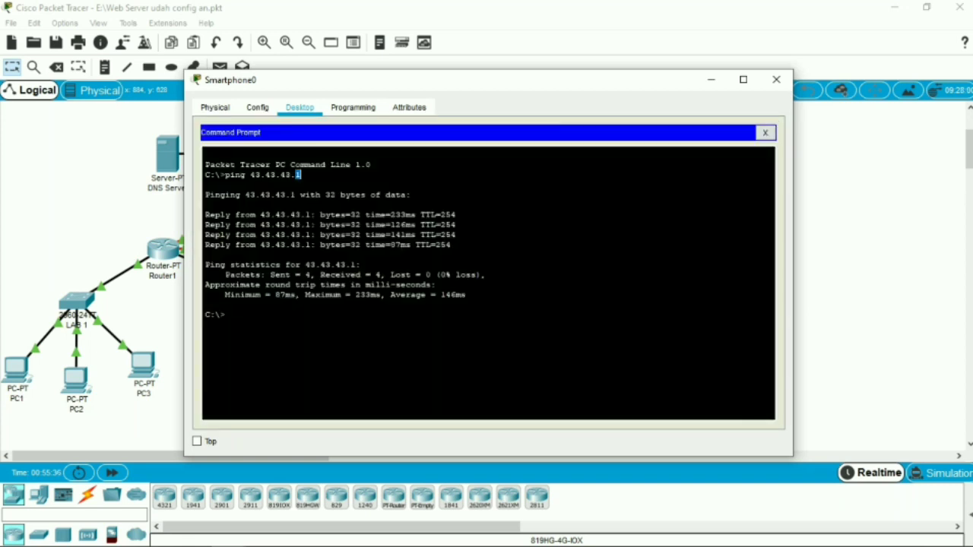
{"action": "type", "text": "ping 43.43.43.2"}
{"action": "key", "text": "Return"}
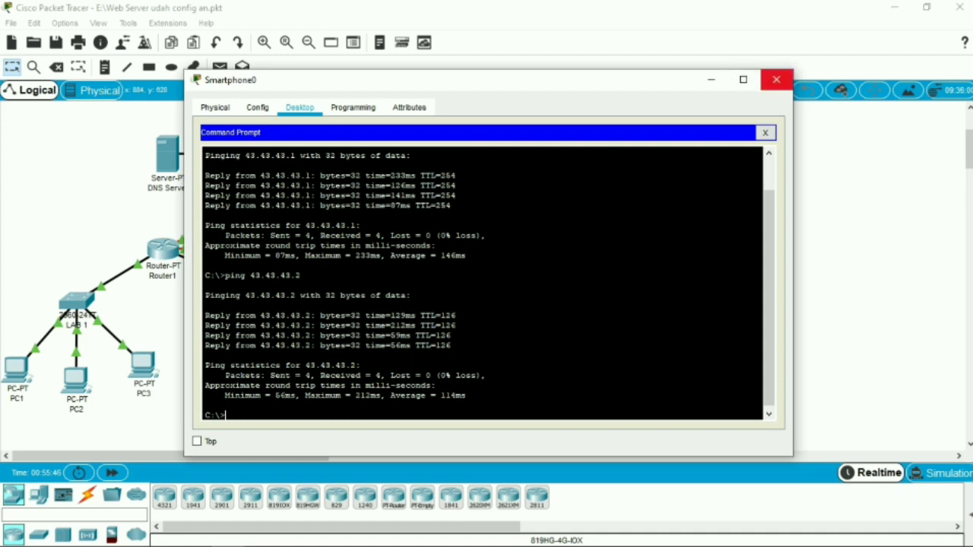
{"action": "left_click", "coordinate": [777, 79]}
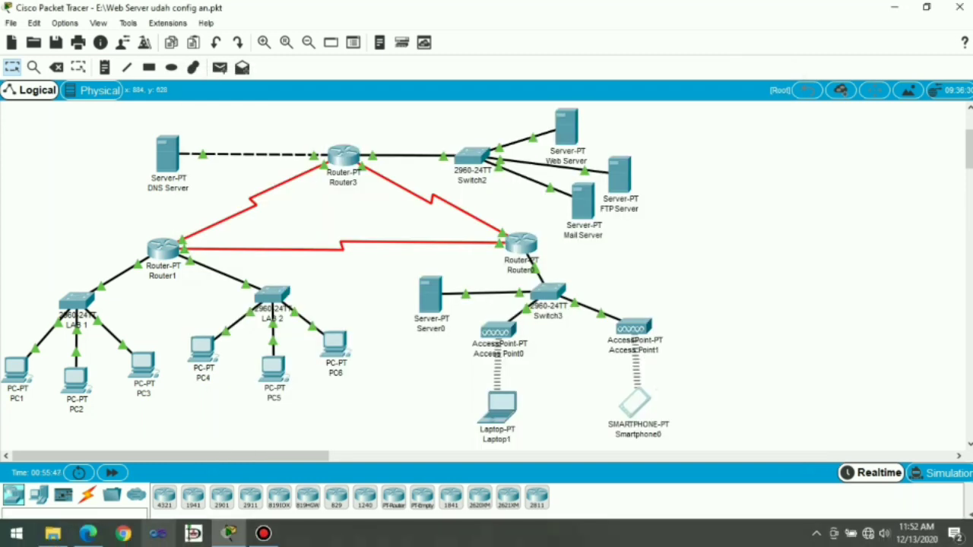
Read the PDF module's instructions for enabling the HTTP service and replacing the index.html code, returning to Packet Tracer when done
{"action": "left_click", "coordinate": [88, 534]}
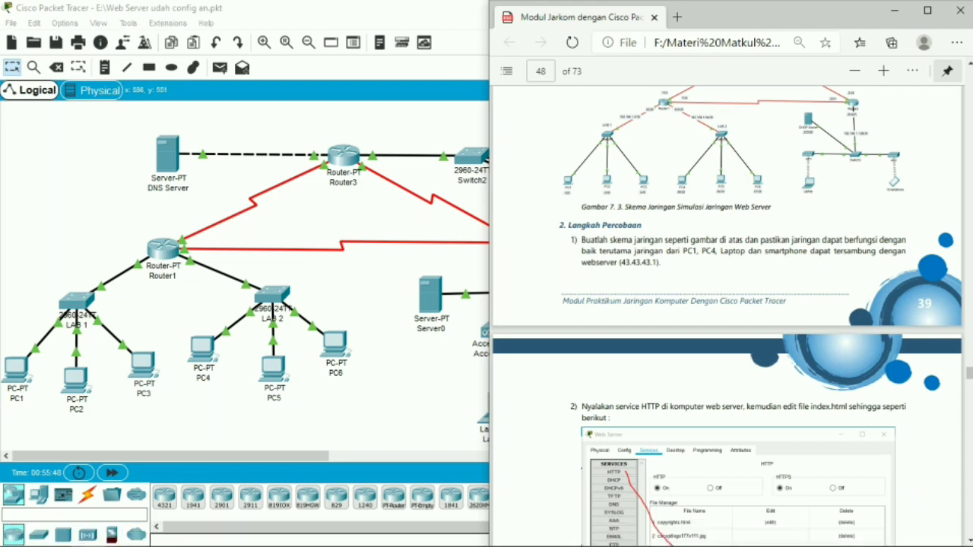
{"action": "scroll", "coordinate": [726, 304], "scroll_direction": "down", "scroll_amount": 3}
{"action": "scroll", "coordinate": [726, 316], "scroll_direction": "down", "scroll_amount": 1}
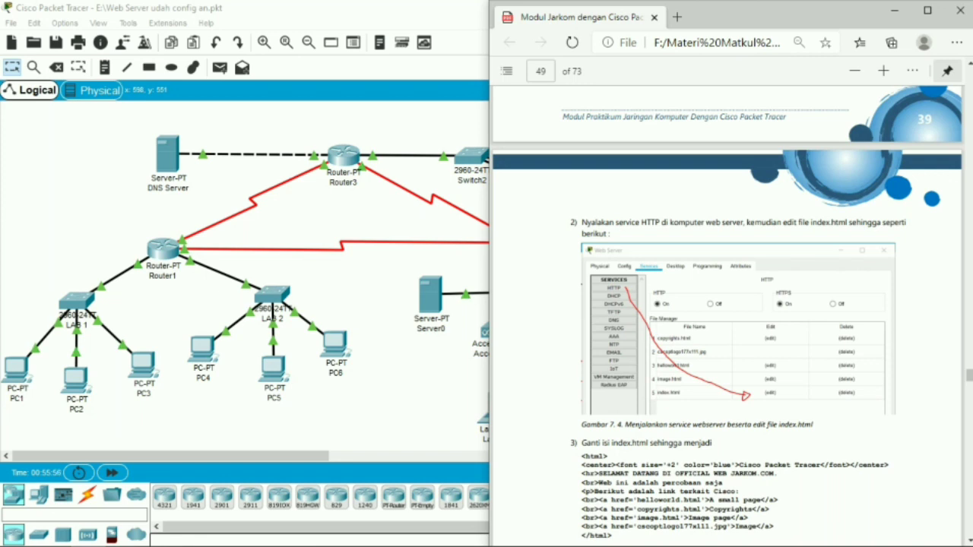
{"action": "scroll", "coordinate": [726, 304], "scroll_direction": "down", "scroll_amount": 3}
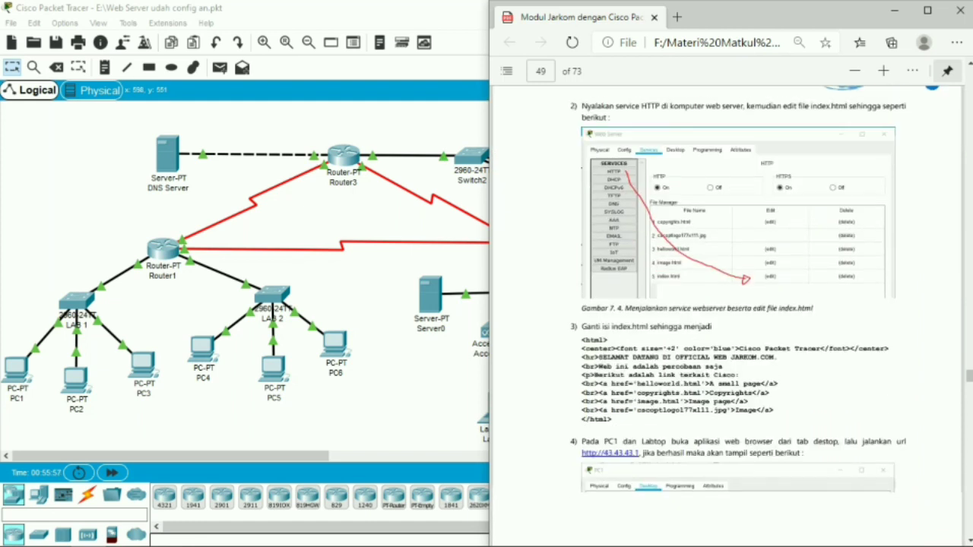
{"action": "left_click_drag", "start_coordinate": [581, 333], "coordinate": [613, 414]}
{"action": "left_click", "coordinate": [541, 395]}
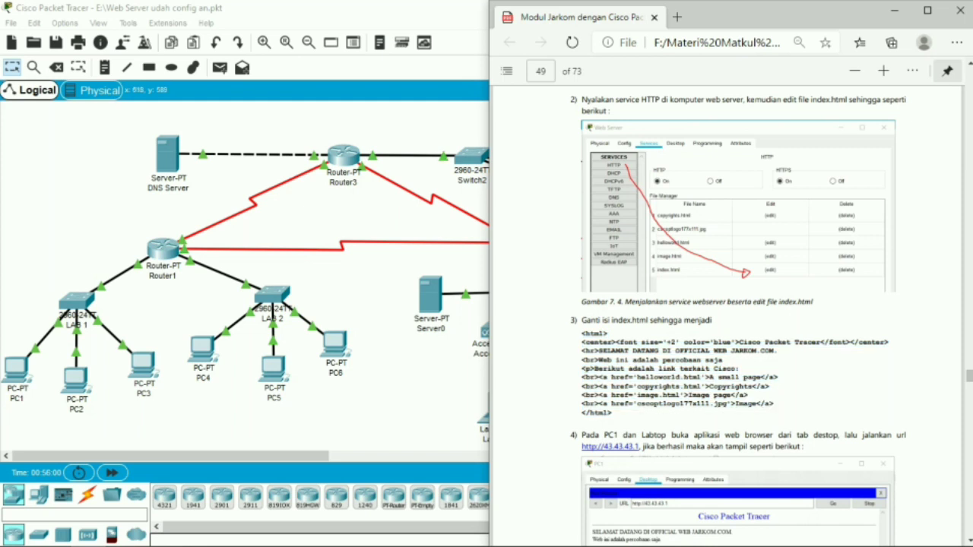
{"action": "left_click", "coordinate": [455, 391]}
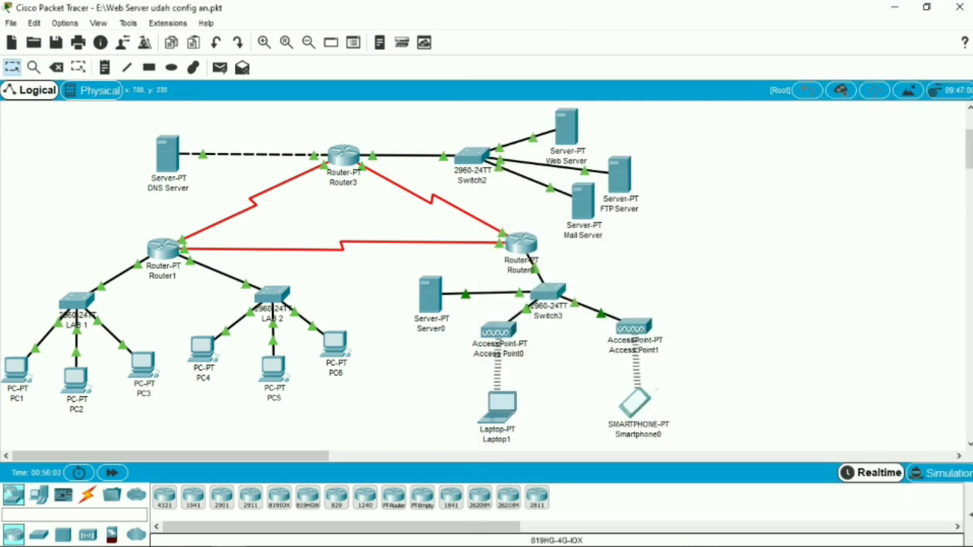
Open index.html for editing in the Web Server's HTTP service and review its HTML code
{"action": "left_click", "coordinate": [566, 128]}
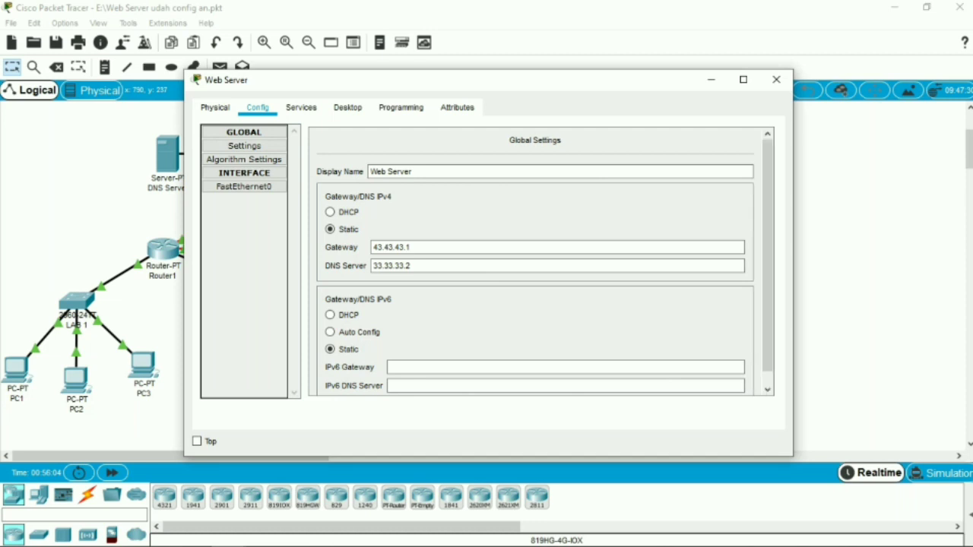
{"action": "left_click", "coordinate": [301, 108]}
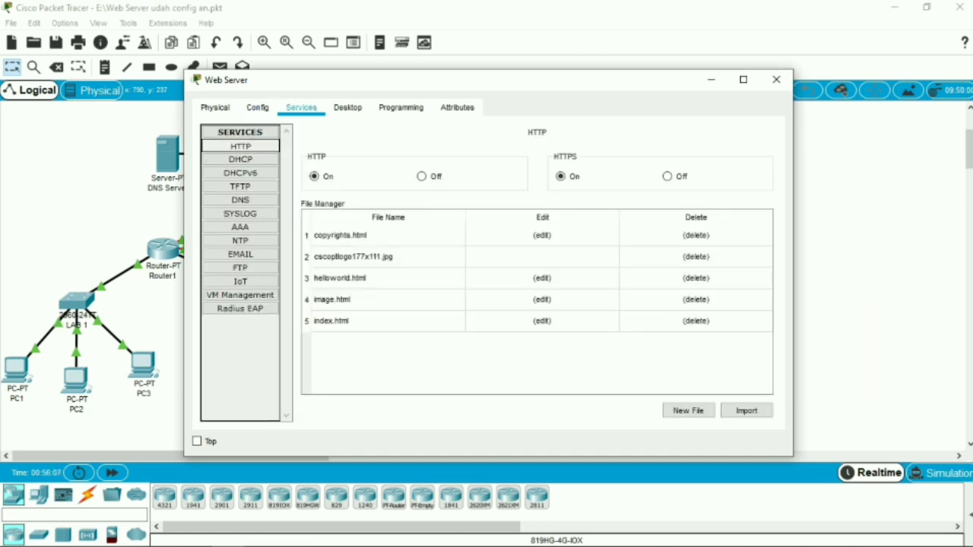
{"action": "left_click", "coordinate": [541, 321]}
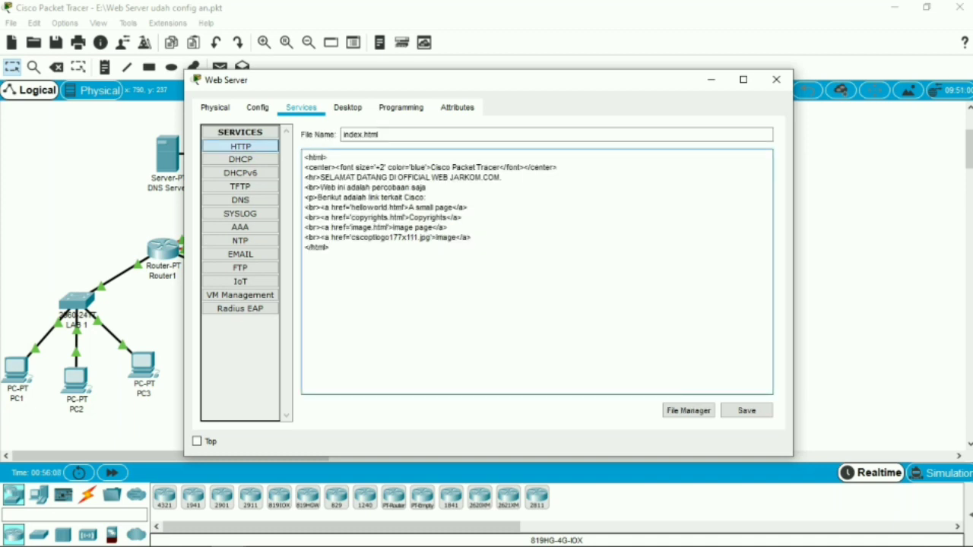
{"action": "left_click_drag", "start_coordinate": [330, 248], "coordinate": [304, 158]}
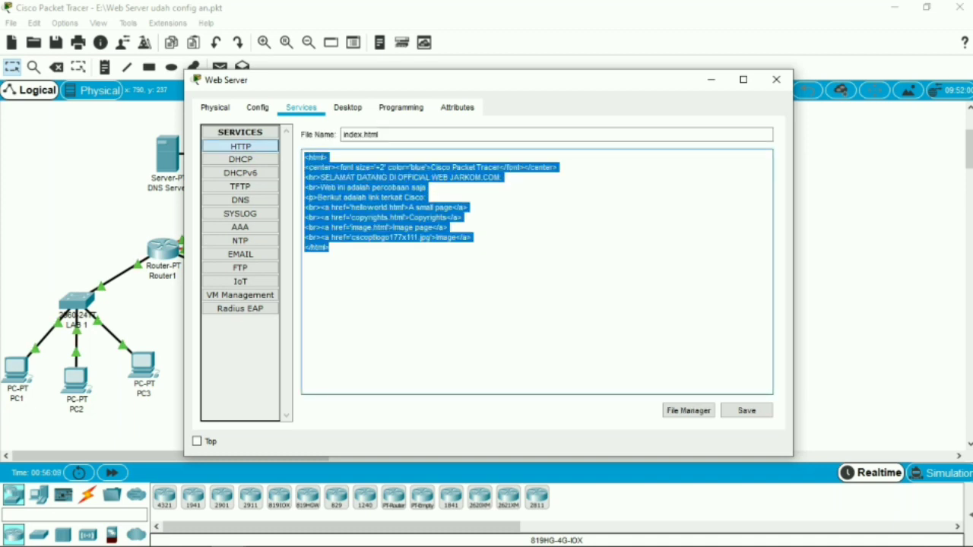
{"action": "left_click", "coordinate": [330, 248]}
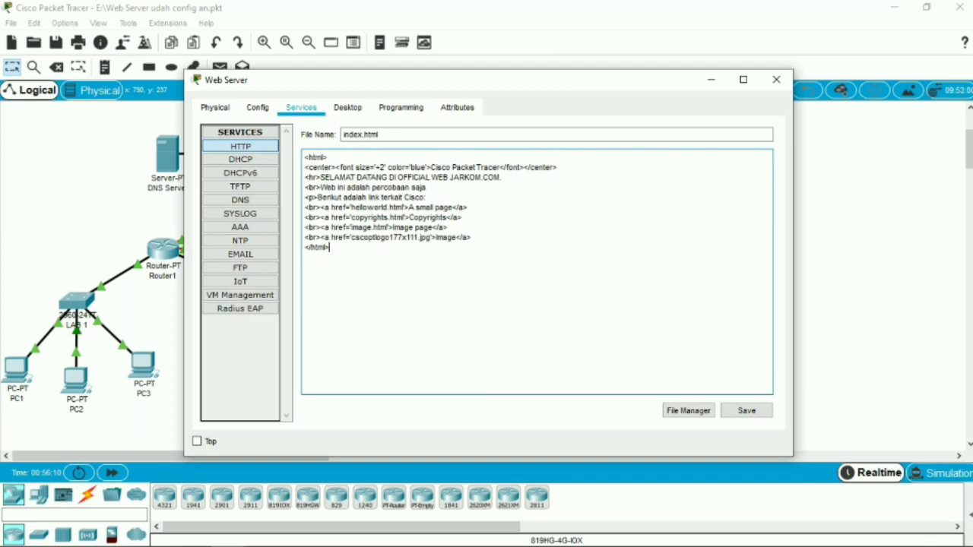
Save index.html in the Web Server's HTTP service, overwriting the existing file, and close the server's window
{"action": "left_click", "coordinate": [746, 411]}
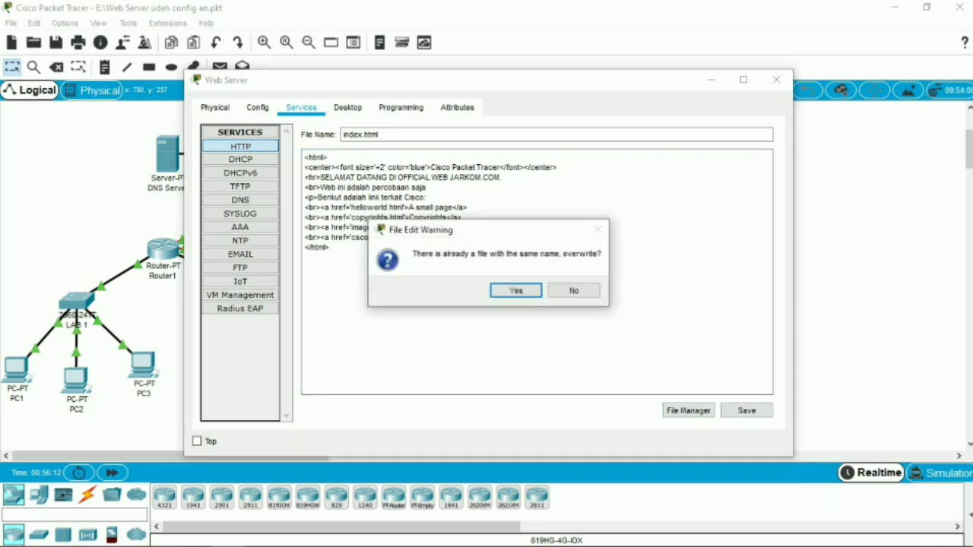
{"action": "left_click", "coordinate": [517, 290]}
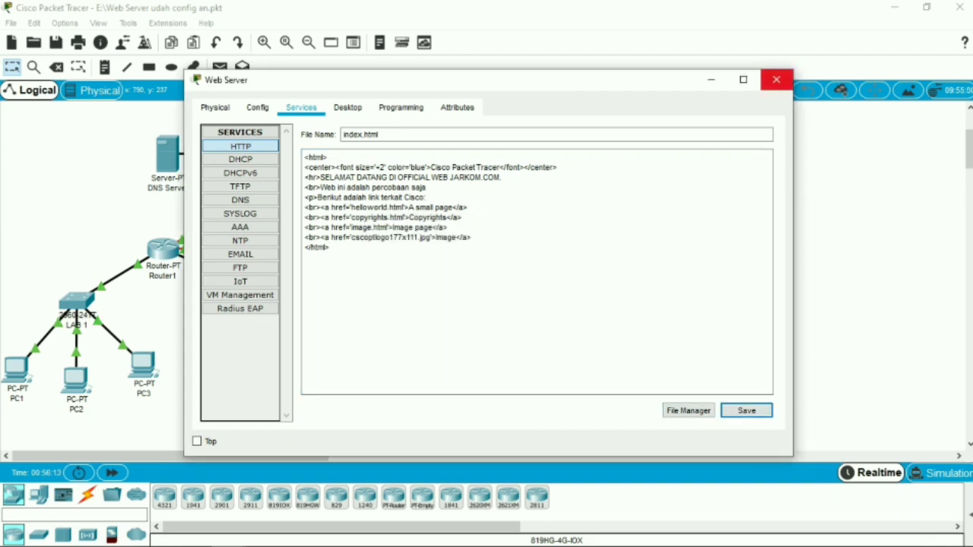
{"action": "left_click", "coordinate": [776, 80]}
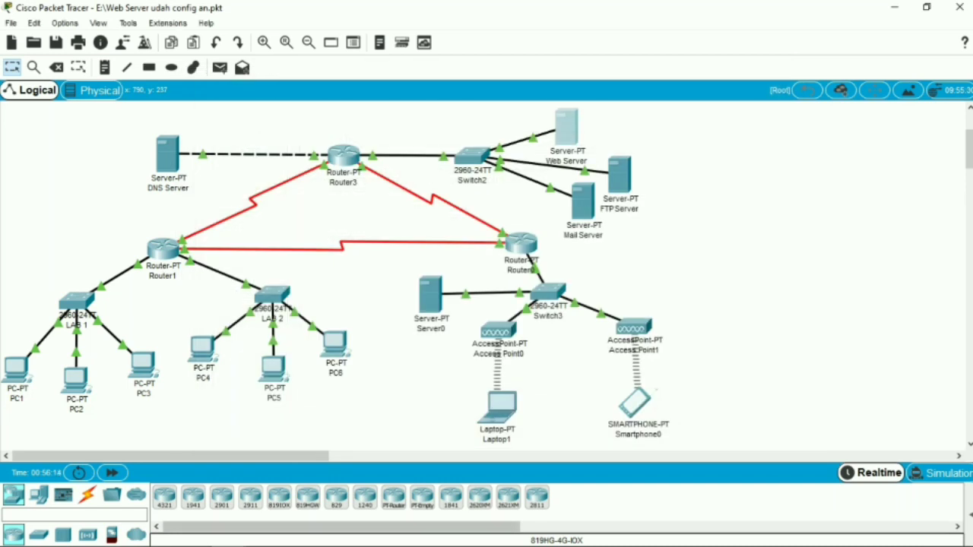
Read the PDF module's step 4 on opening the web page from PC1 and the laptop, returning to Packet Tracer when done
{"action": "mouse_move", "coordinate": [193, 545]}
{"action": "left_click", "coordinate": [88, 534]}
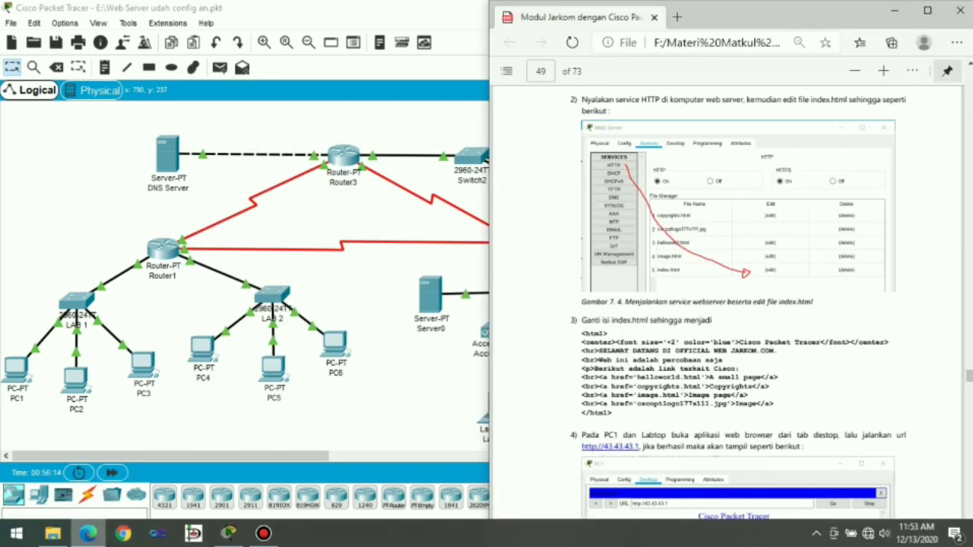
{"action": "scroll", "coordinate": [730, 304], "scroll_direction": "down", "scroll_amount": 3}
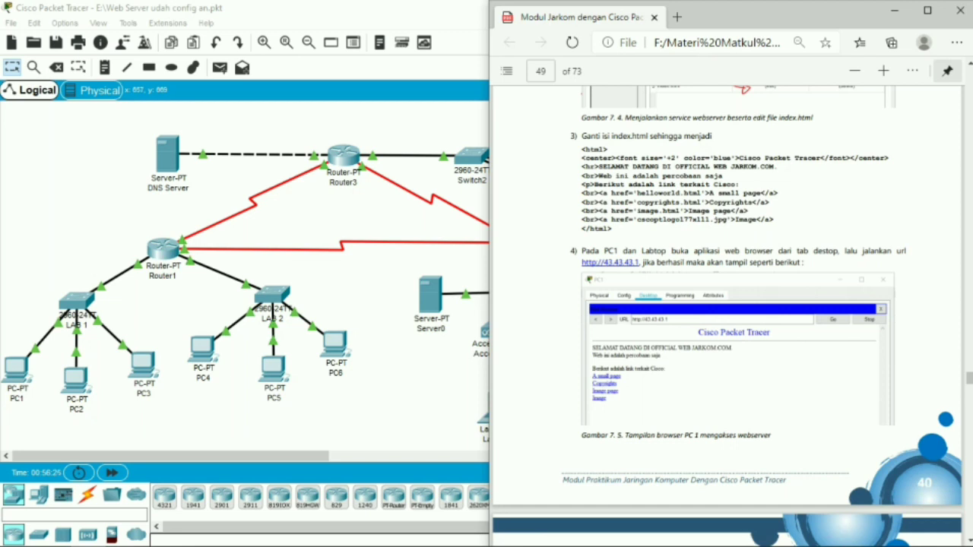
{"action": "left_click", "coordinate": [229, 546]}
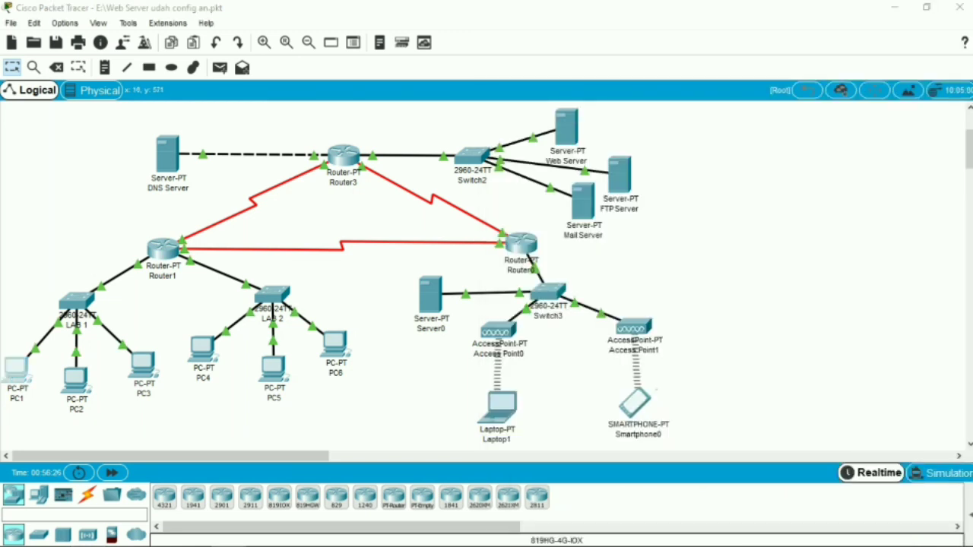
{"action": "left_click", "coordinate": [16, 370]}
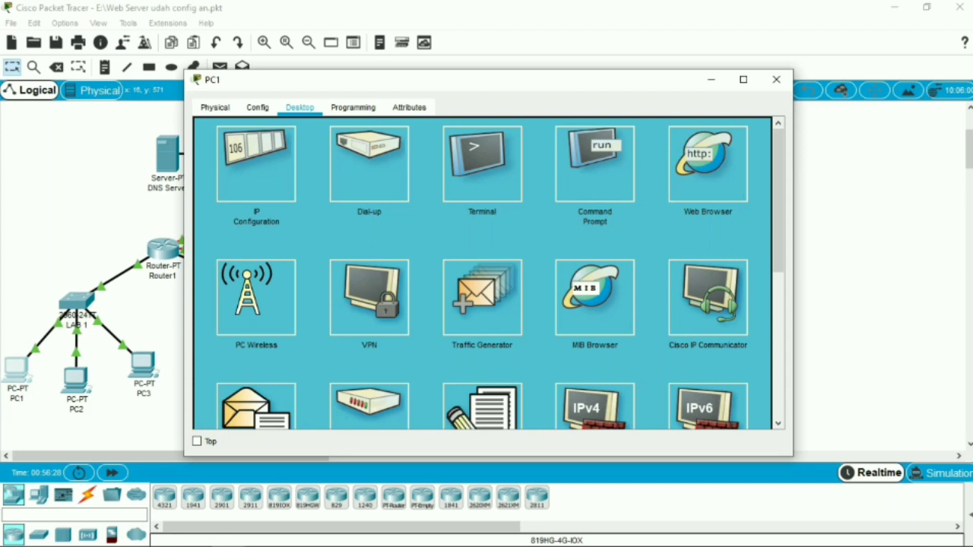
{"action": "left_click", "coordinate": [707, 164]}
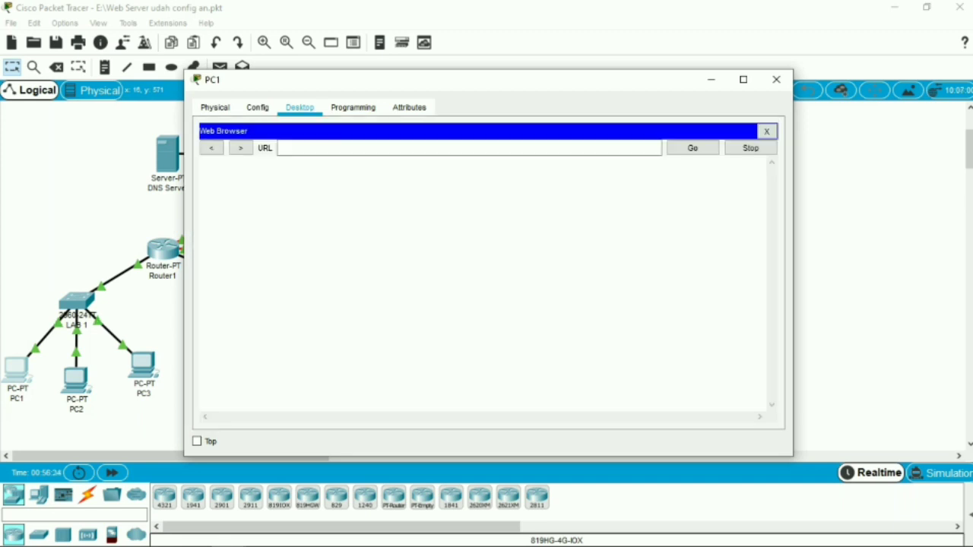
{"action": "left_click", "coordinate": [469, 149]}
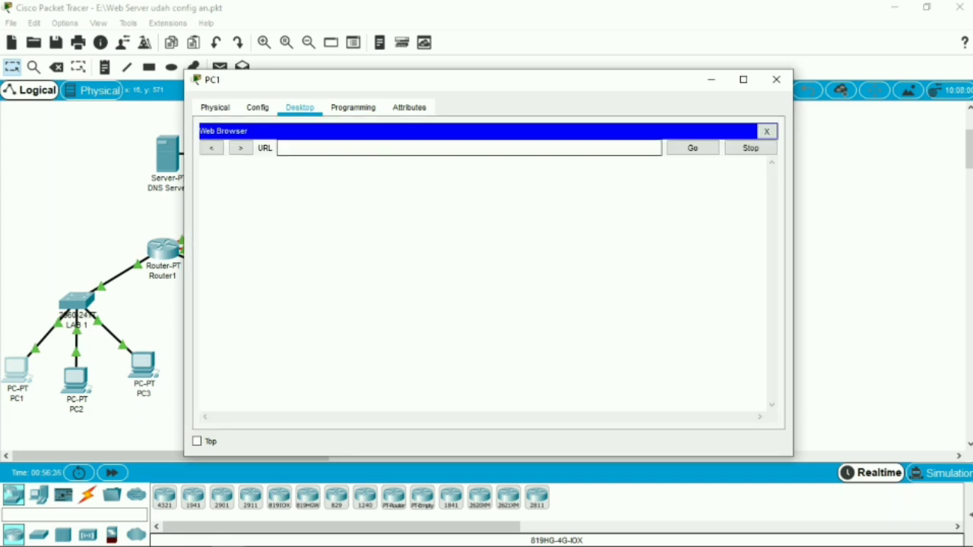
{"action": "type", "text": "43.43.43.2"}
{"action": "key", "text": "Return"}
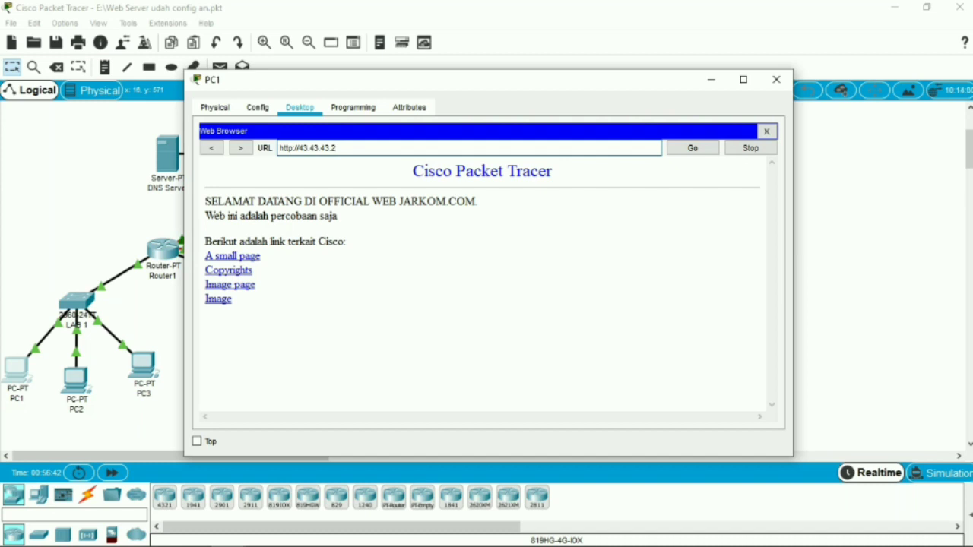
{"action": "left_click", "coordinate": [776, 80]}
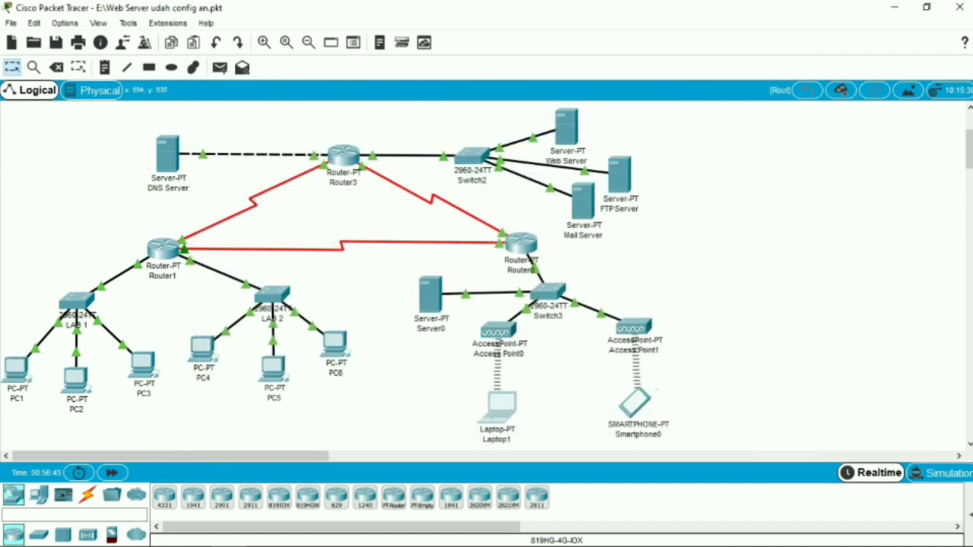
{"action": "left_click", "coordinate": [496, 409]}
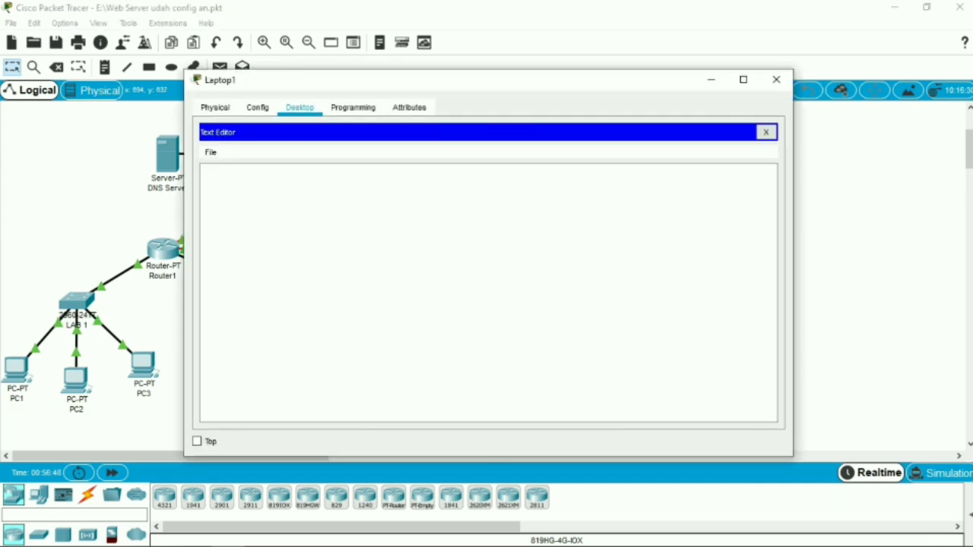
{"action": "left_click", "coordinate": [766, 132]}
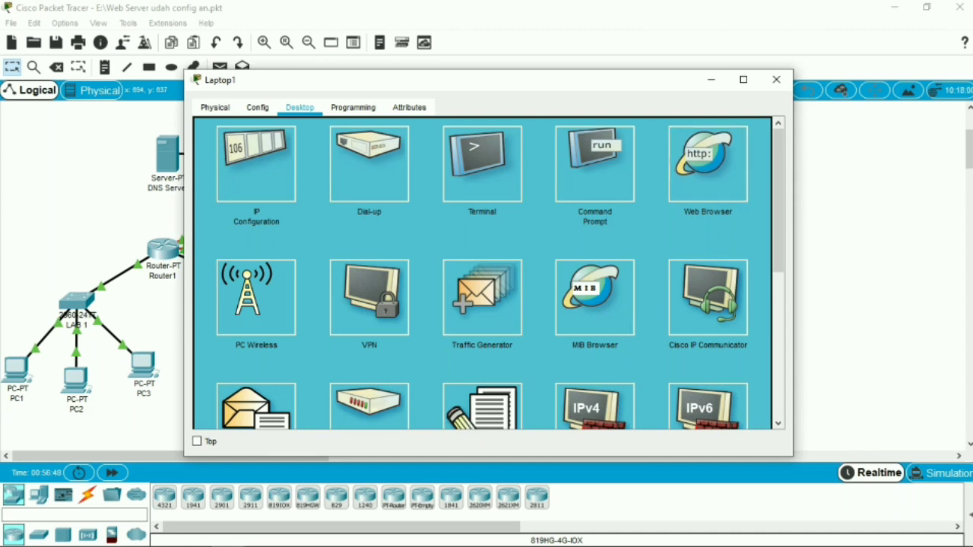
{"action": "left_click", "coordinate": [708, 164]}
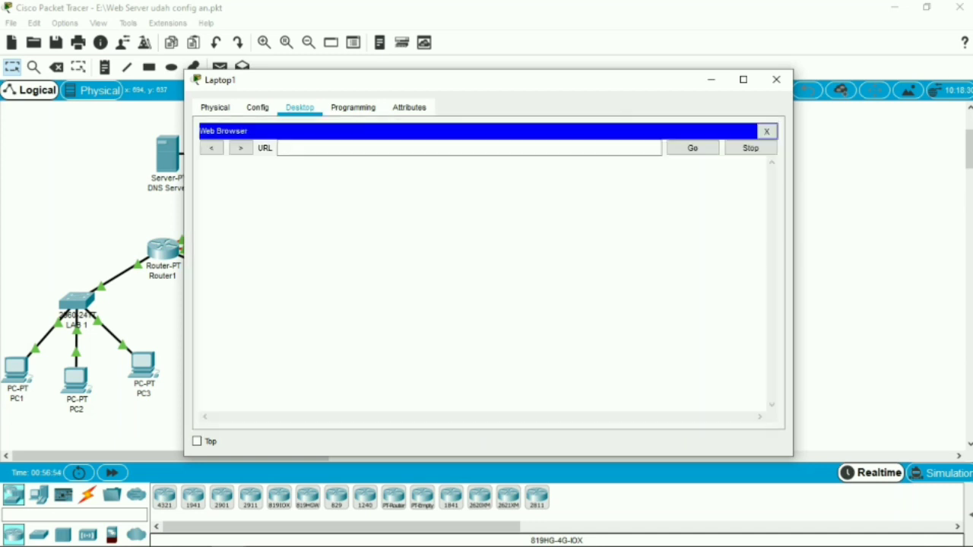
{"action": "left_click", "coordinate": [469, 148]}
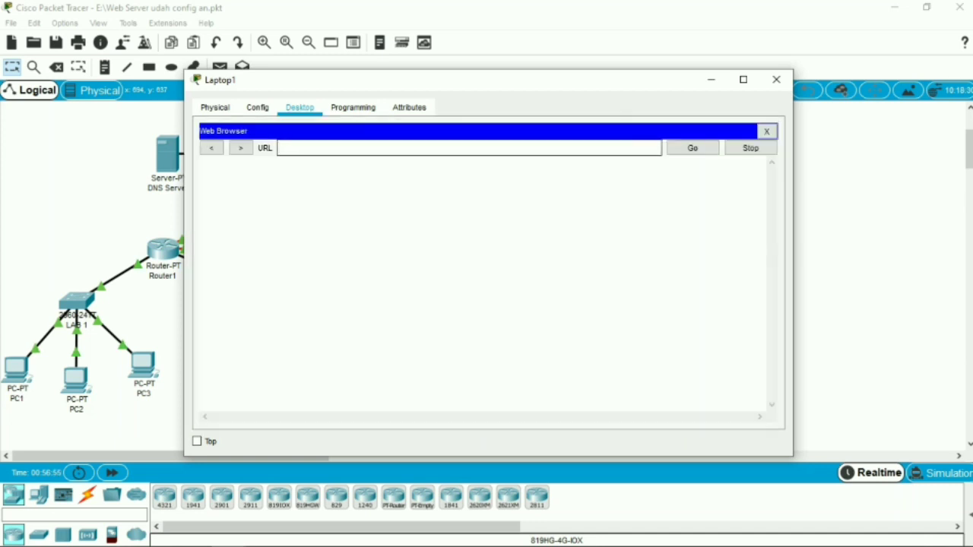
{"action": "type", "text": "43.43.43.2"}
{"action": "key", "text": "Return"}
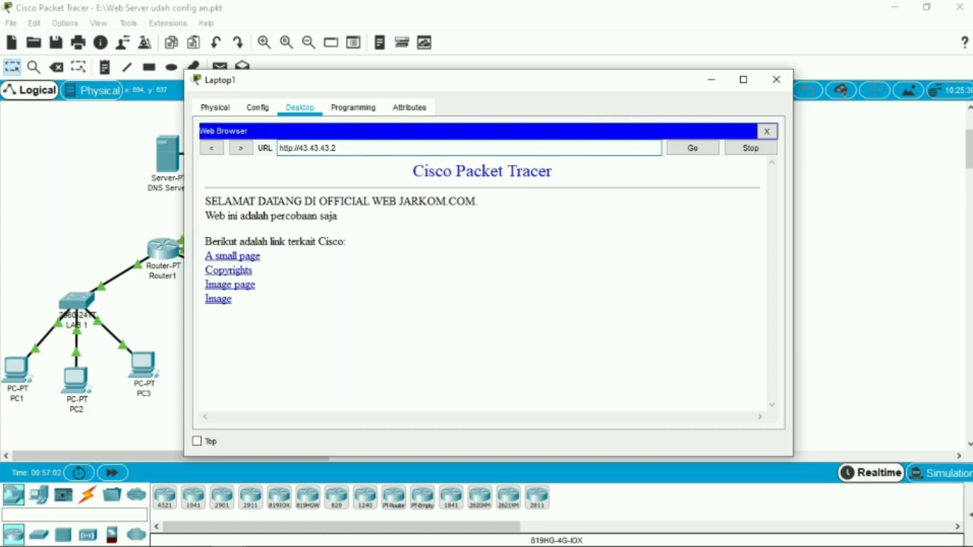
{"action": "left_click", "coordinate": [776, 79]}
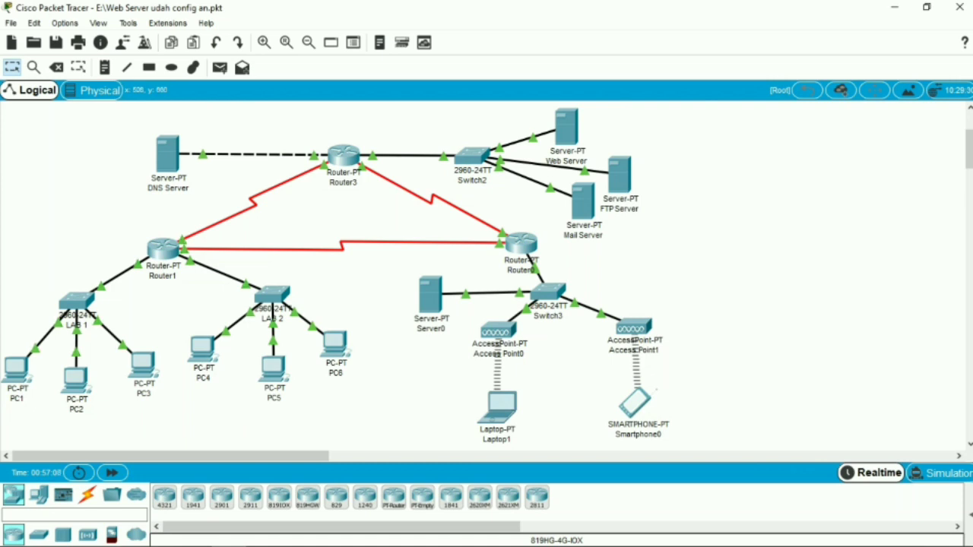
{"action": "mouse_move", "coordinate": [194, 544]}
{"action": "left_click", "coordinate": [263, 533]}
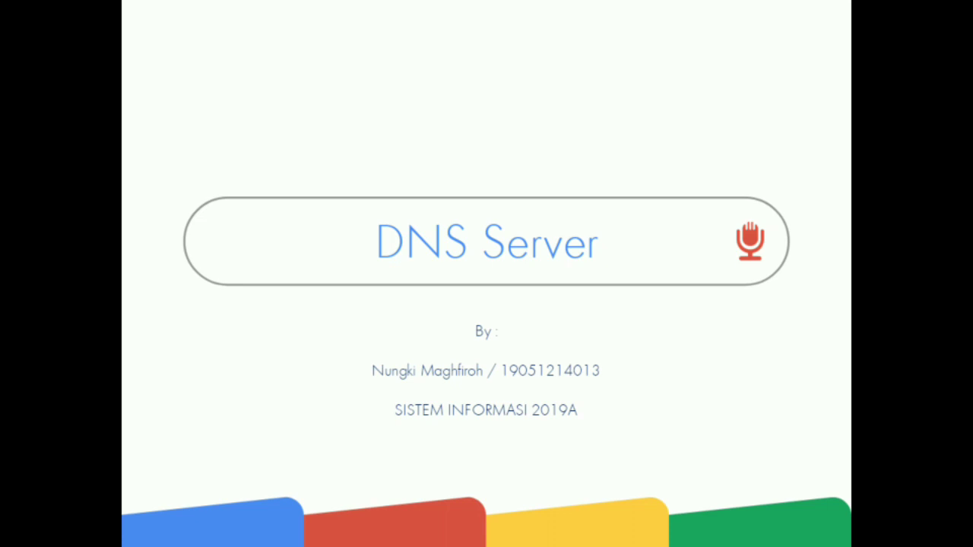
{"action": "key", "text": "Right"}
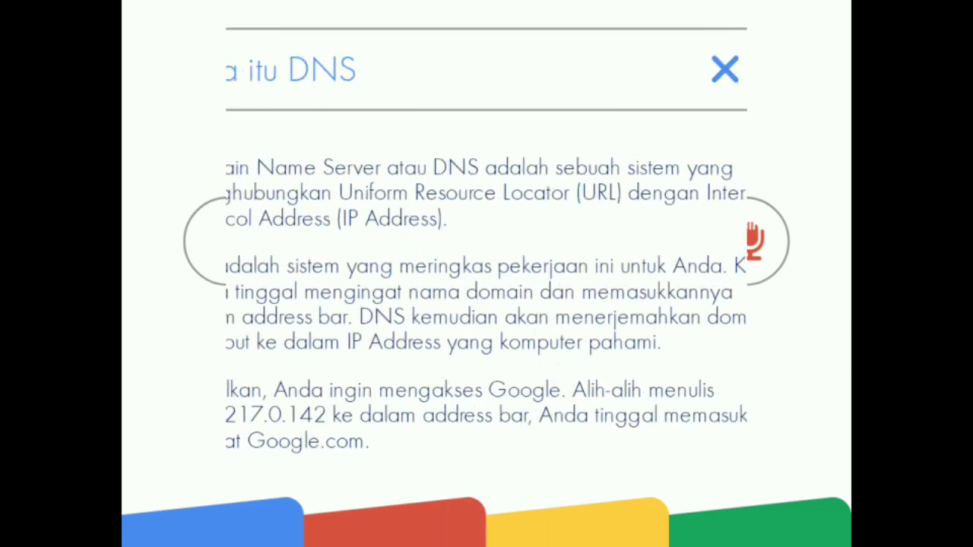
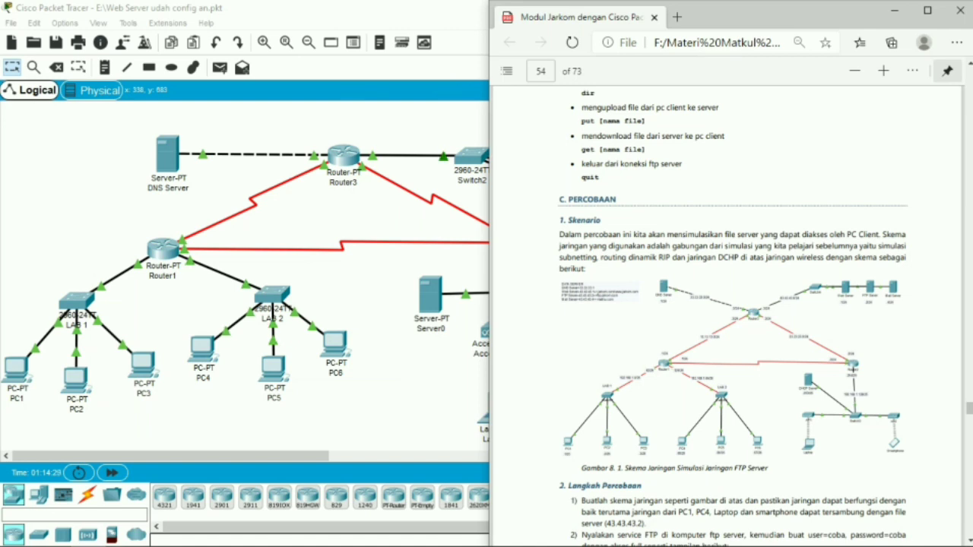
Read the module's FTP Server scenario and its first two experiment steps, returning to Packet Tracer when done
{"action": "scroll", "coordinate": [700, 315], "scroll_direction": "down", "scroll_amount": 3}
{"action": "scroll", "coordinate": [730, 304], "scroll_direction": "down", "scroll_amount": 2}
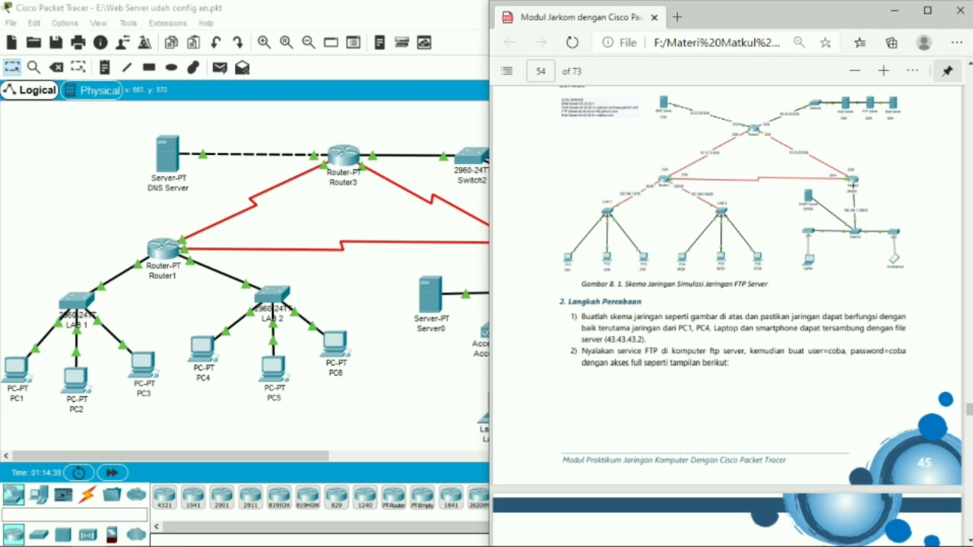
{"action": "left_click", "coordinate": [895, 11]}
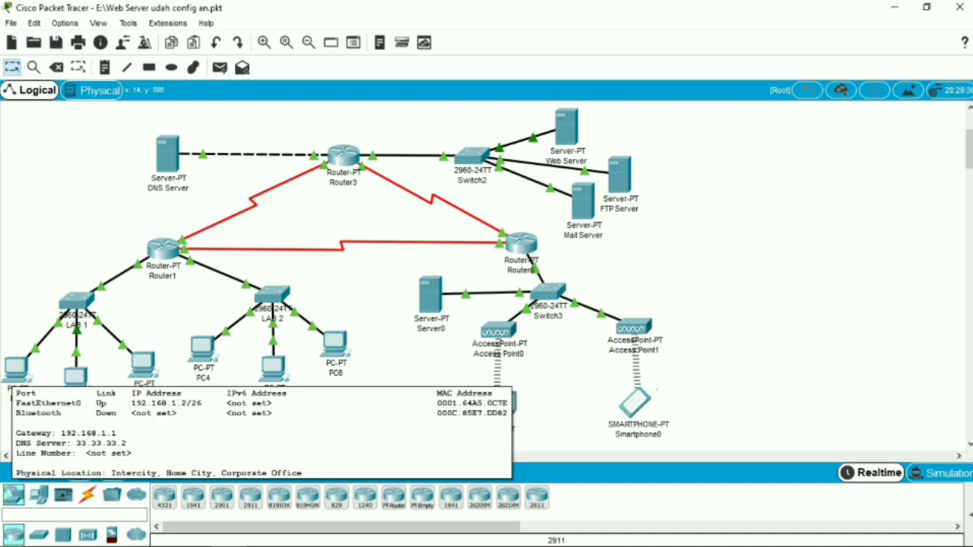
Ping the DNS Server at 33.33.33.2 from PC1's Command Prompt, review the ping history, and close the PC's window
{"action": "left_click", "coordinate": [16, 370]}
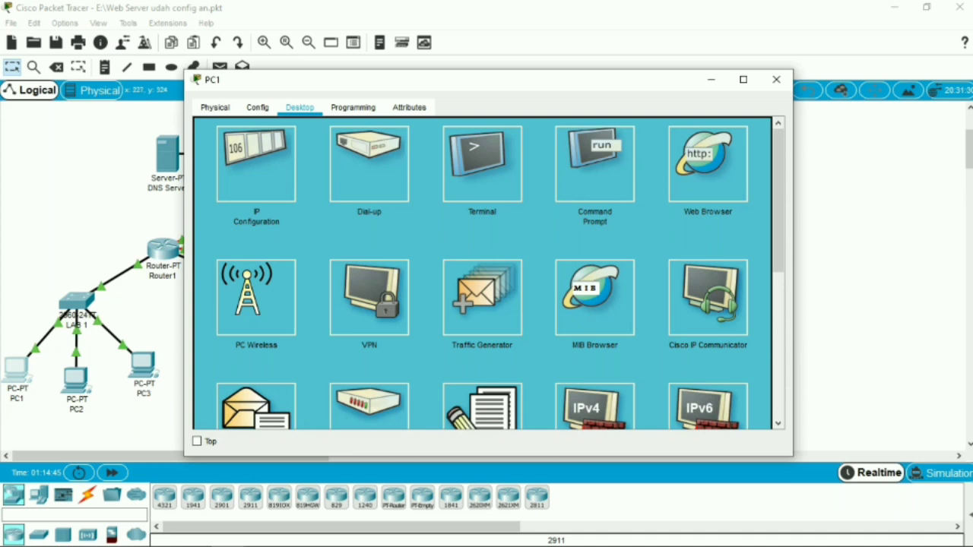
{"action": "left_click", "coordinate": [594, 164]}
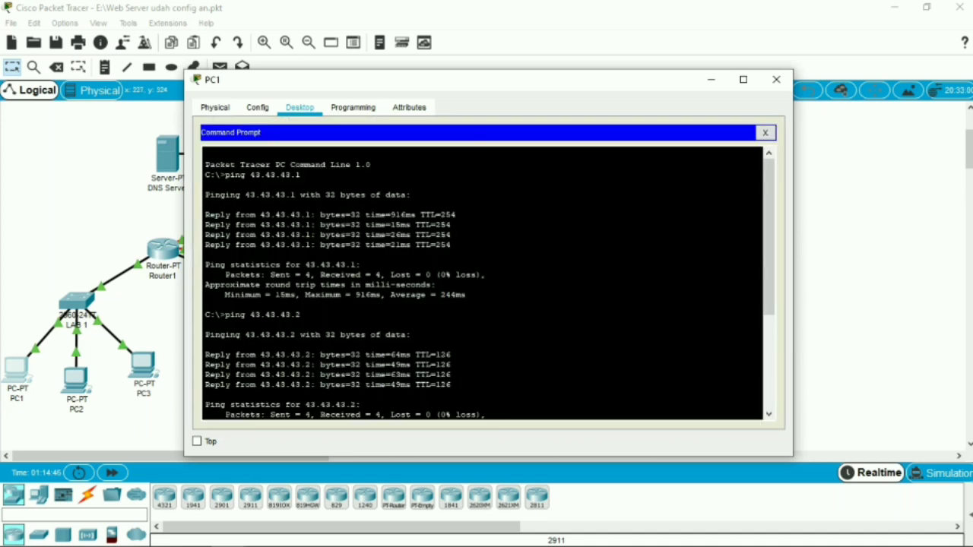
{"action": "left_click_drag", "start_coordinate": [769, 237], "coordinate": [768, 334]}
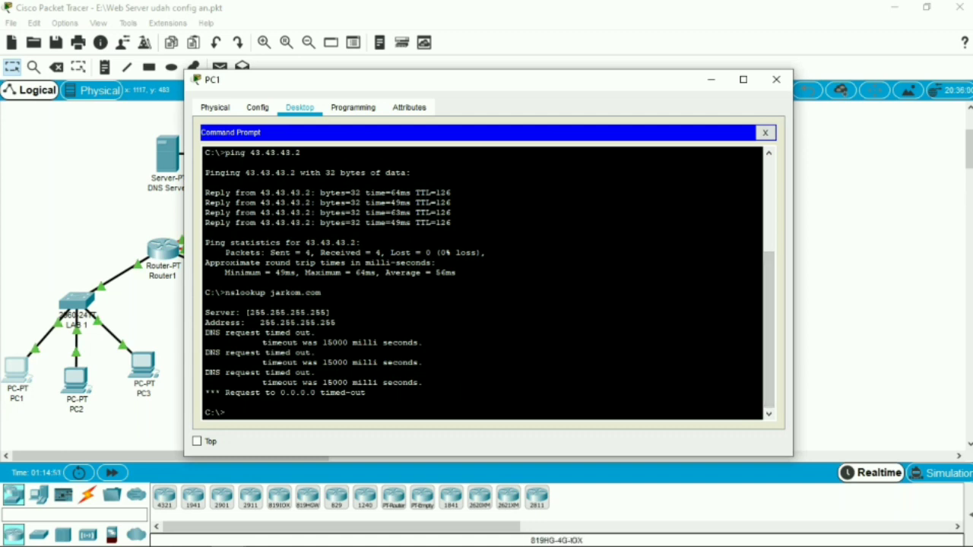
{"action": "type", "text": "ping 33.33.33.2"}
{"action": "key", "text": "Return"}
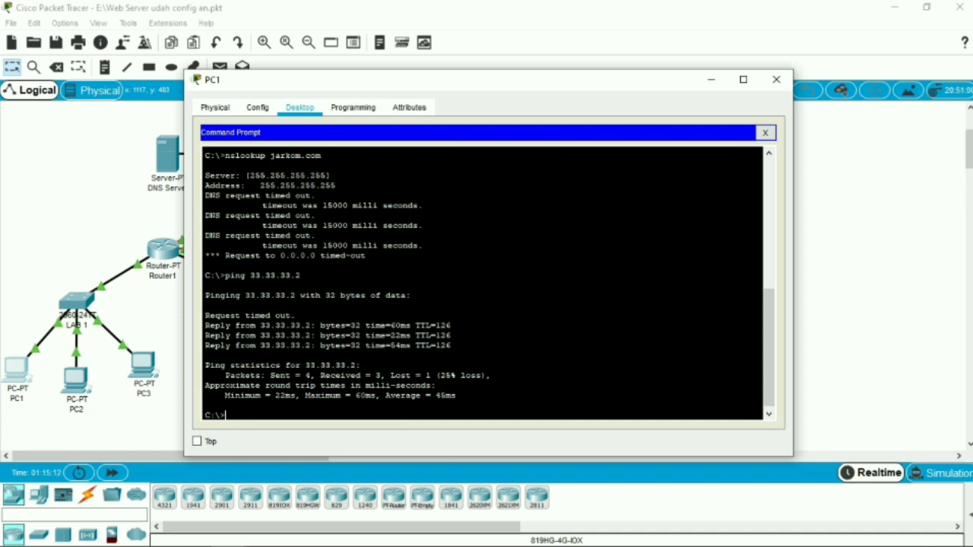
{"action": "scroll", "coordinate": [487, 282], "scroll_direction": "up", "scroll_amount": 15}
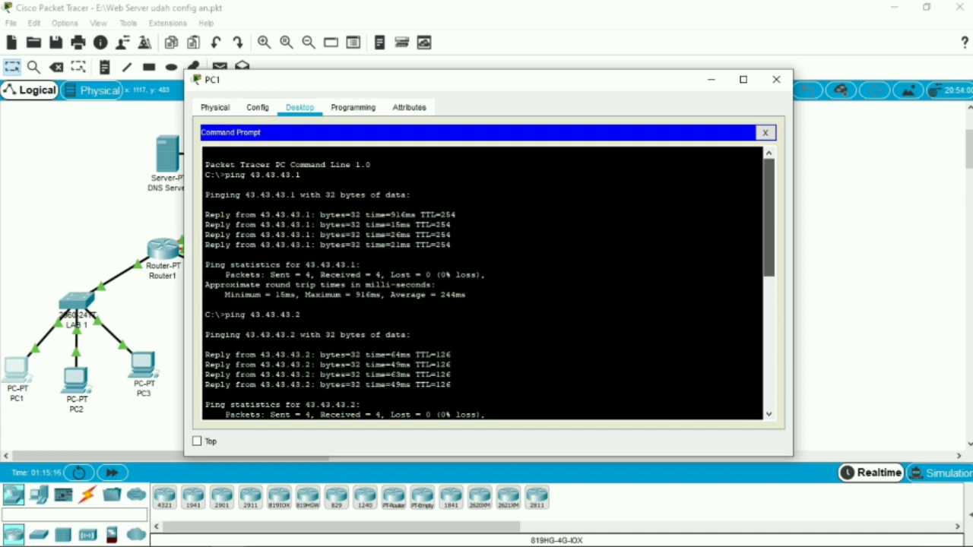
{"action": "scroll", "coordinate": [487, 283], "scroll_direction": "down", "scroll_amount": 15}
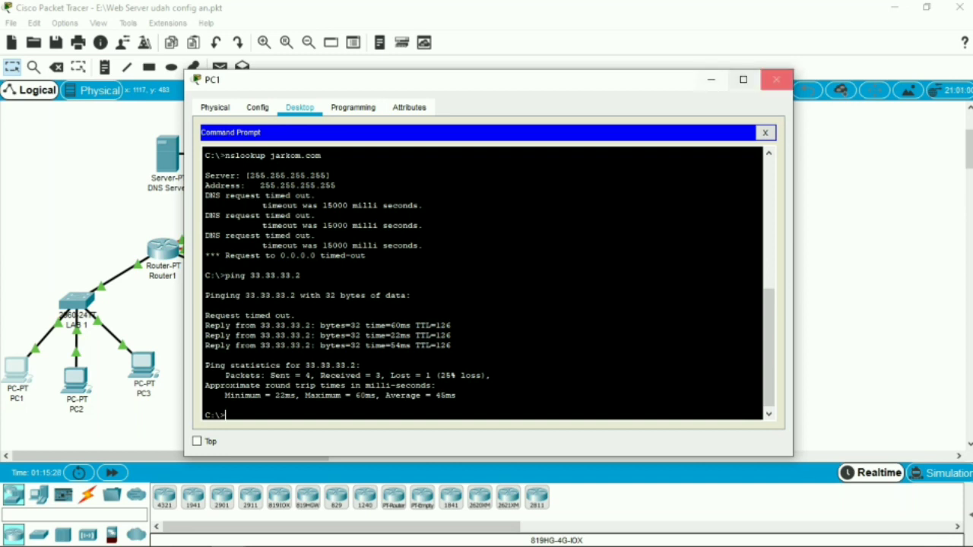
{"action": "left_click", "coordinate": [776, 79]}
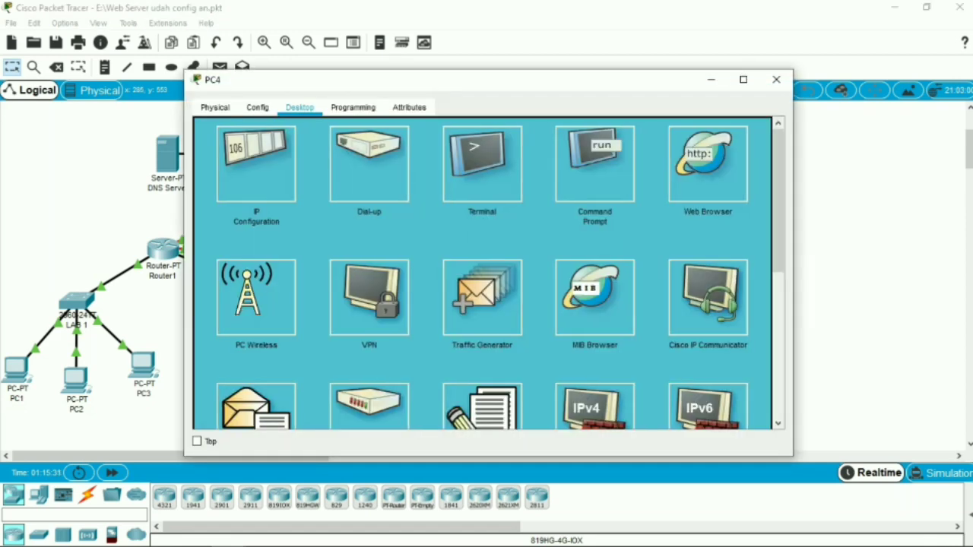
Ping the DNS Server at 33.33.33.2 from PC4's Command Prompt and close the PC's window
{"action": "left_click", "coordinate": [595, 179]}
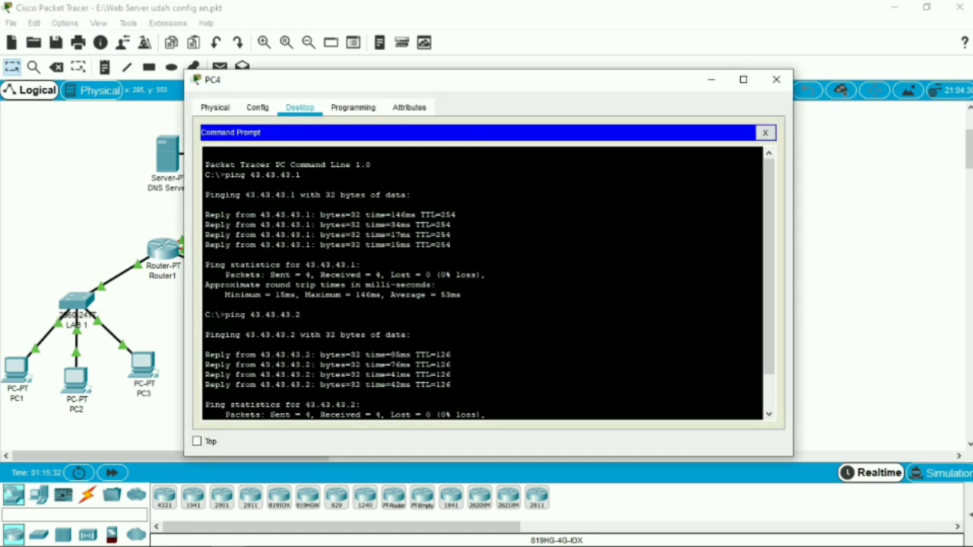
{"action": "left_click", "coordinate": [595, 194]}
{"action": "left_click_drag", "start_coordinate": [768, 266], "coordinate": [769, 300]}
{"action": "type", "text": "pi"}
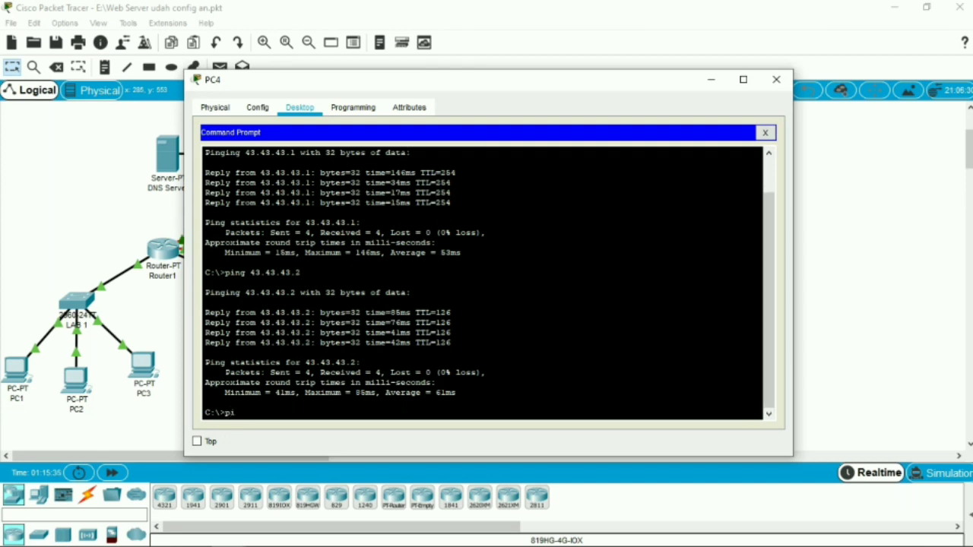
{"action": "type", "text": "ng 33.33.33.2"}
{"action": "key", "text": "Return"}
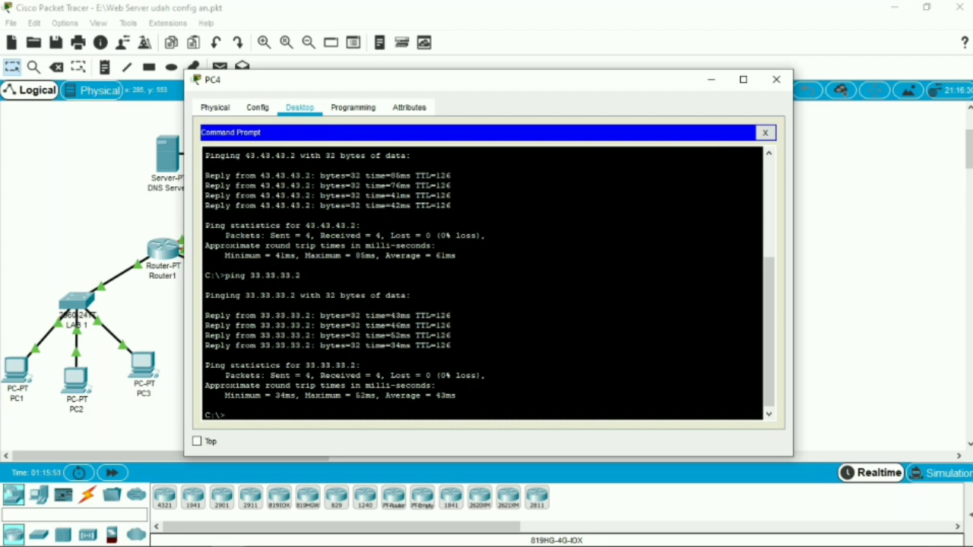
{"action": "left_click", "coordinate": [776, 79]}
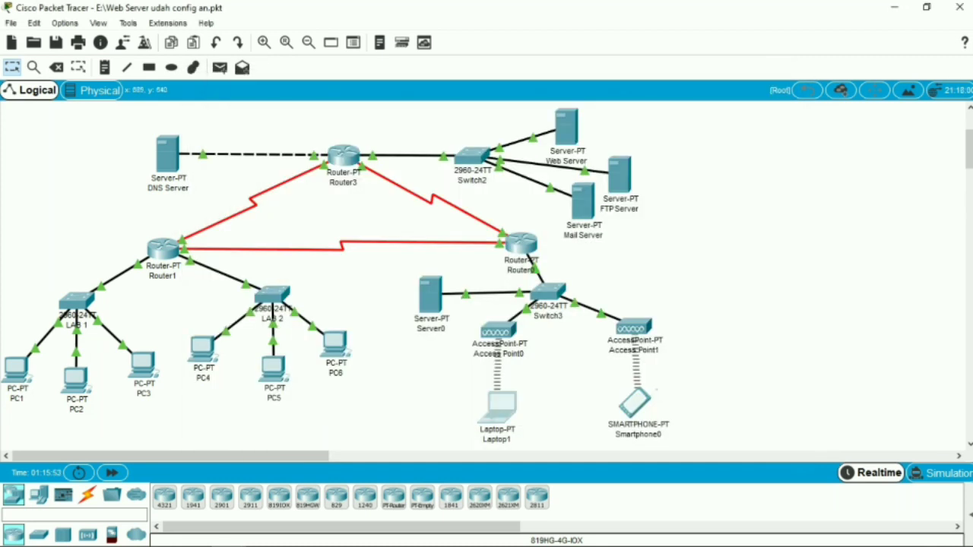
Ping the DNS Server at 33.33.33.2 from Laptop1's Command Prompt and close the laptop's window
{"action": "left_click", "coordinate": [498, 408]}
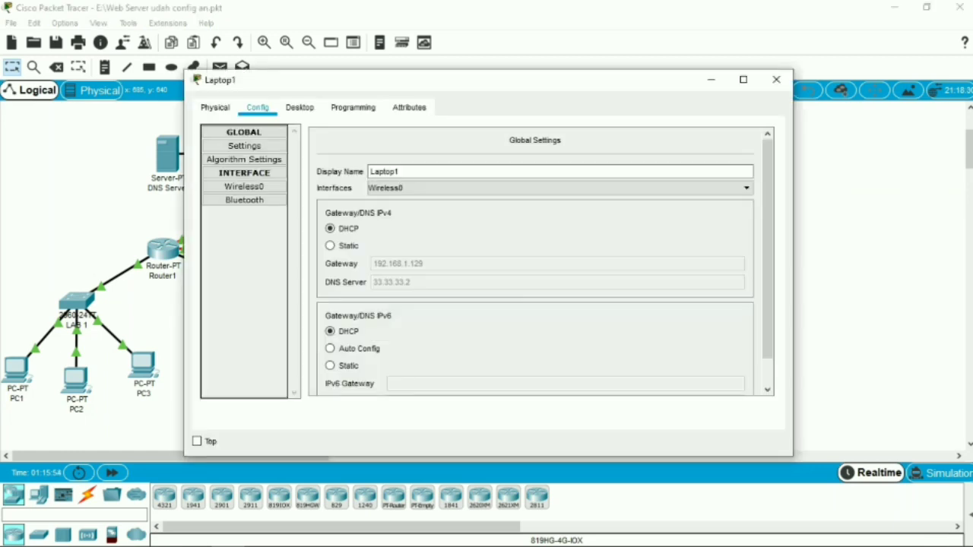
{"action": "left_click", "coordinate": [299, 108]}
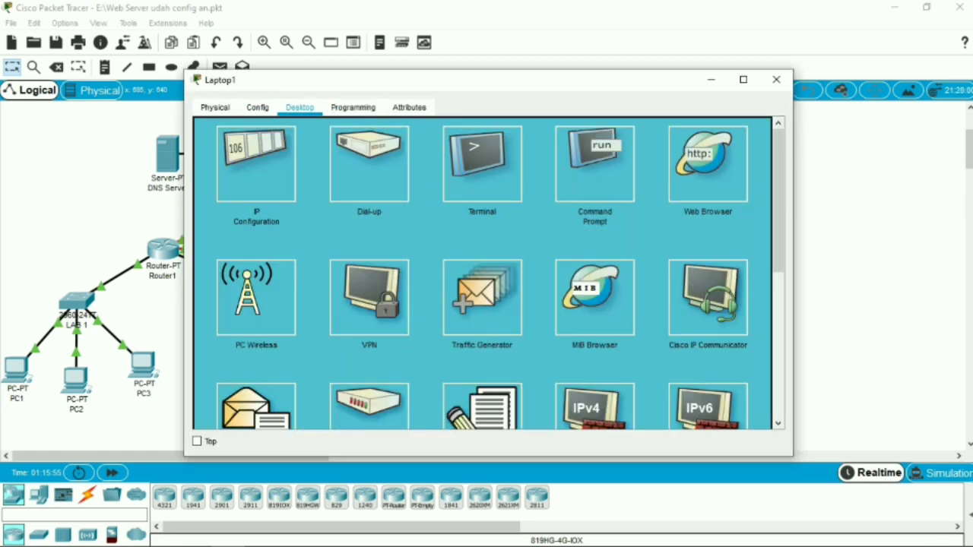
{"action": "left_click", "coordinate": [594, 164]}
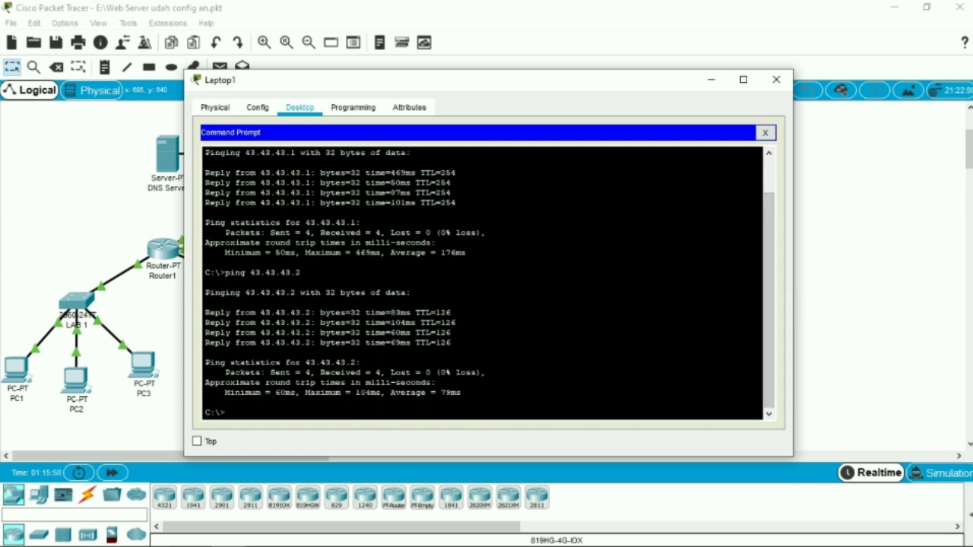
{"action": "key", "text": "Return"}
{"action": "type", "text": "pin"}
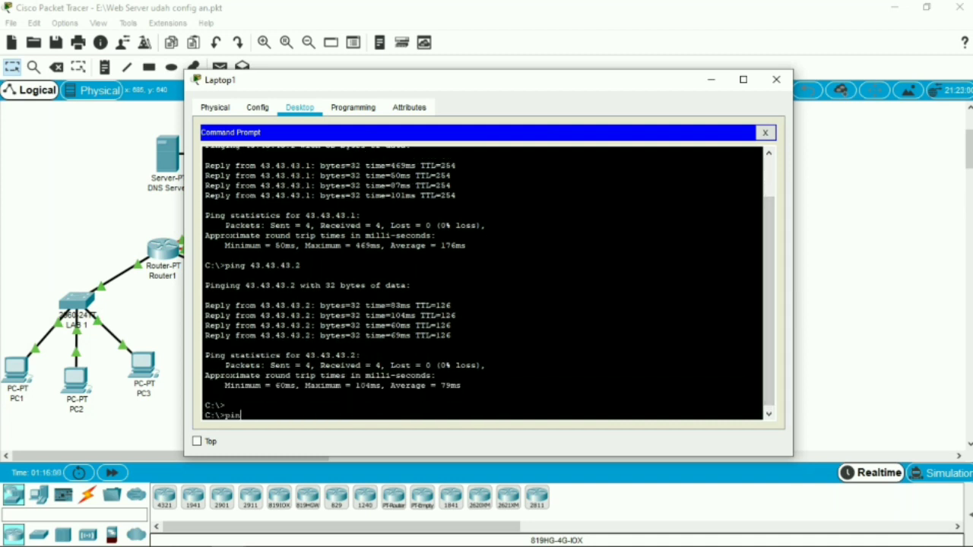
{"action": "type", "text": "g 33.33.33.2"}
{"action": "key", "text": "Return"}
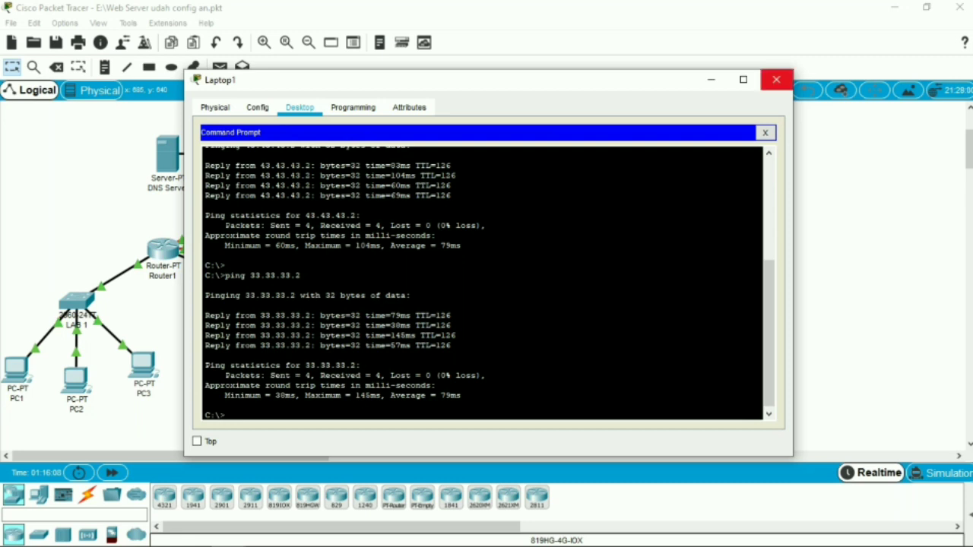
{"action": "left_click", "coordinate": [776, 79]}
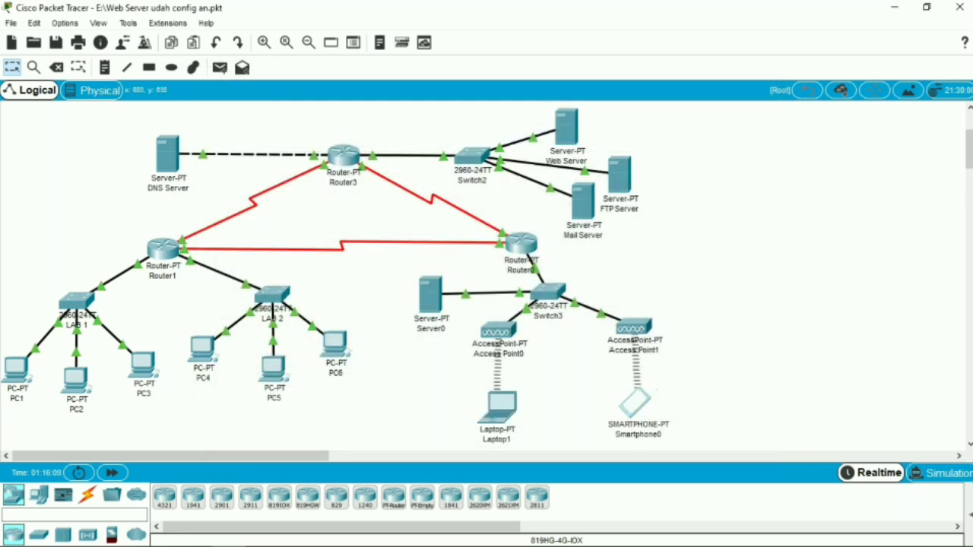
Exit Smartphone0's Bluetooth Configuration, ping 33.33.33.2 from its Command Prompt, and close the smartphone's window
{"action": "left_click", "coordinate": [635, 402]}
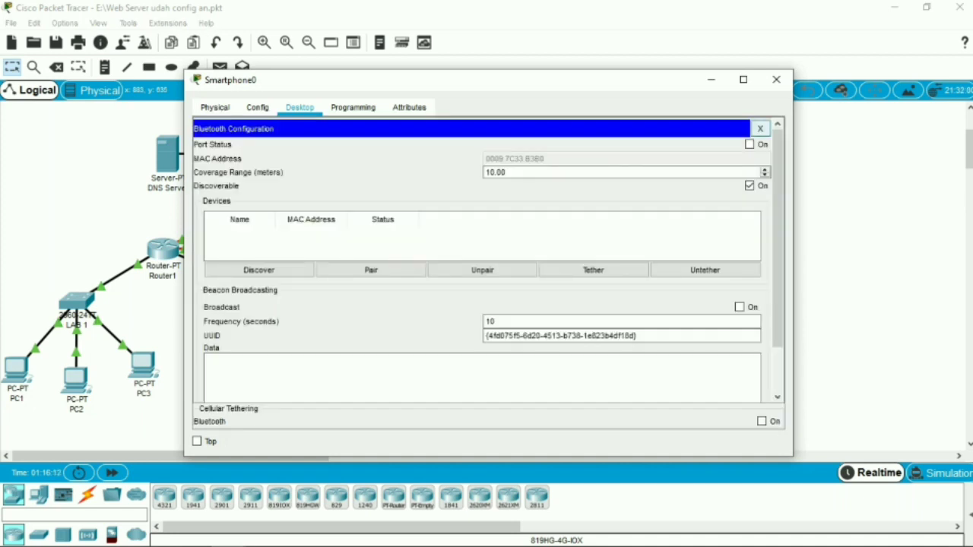
{"action": "left_click", "coordinate": [759, 128]}
{"action": "left_click", "coordinate": [483, 165]}
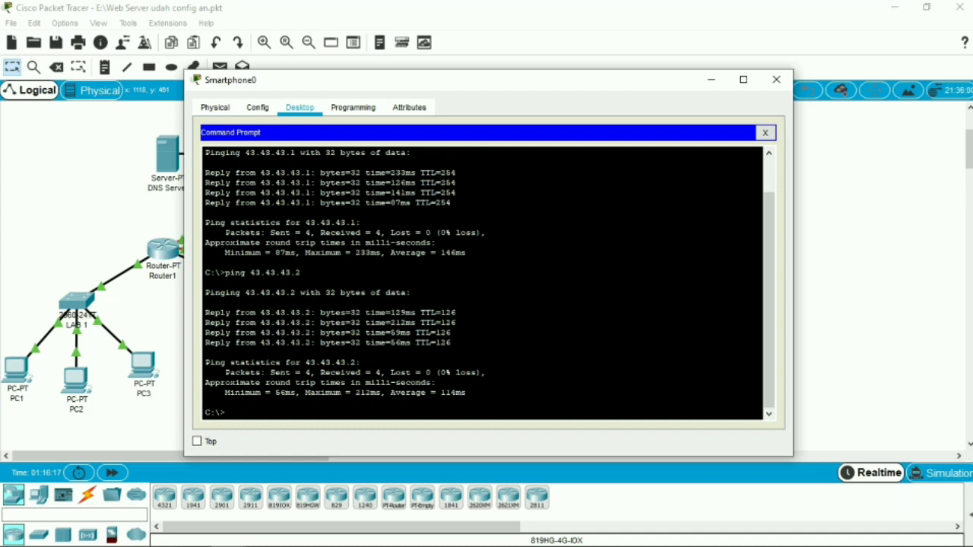
{"action": "key", "text": "Return"}
{"action": "key", "text": "Return"}
{"action": "key", "text": "Return"}
{"action": "key", "text": "Return"}
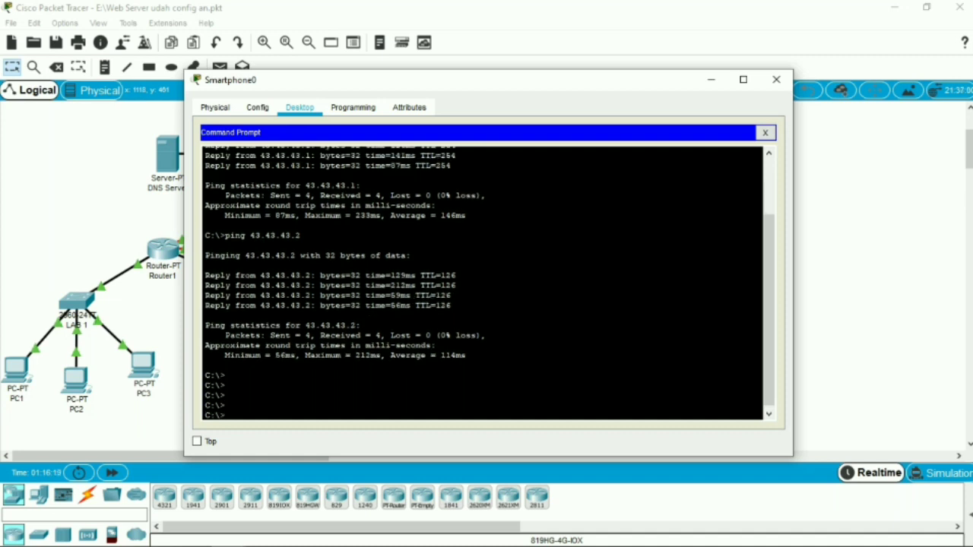
{"action": "type", "text": "ping 33.33.33.2"}
{"action": "key", "text": "Return"}
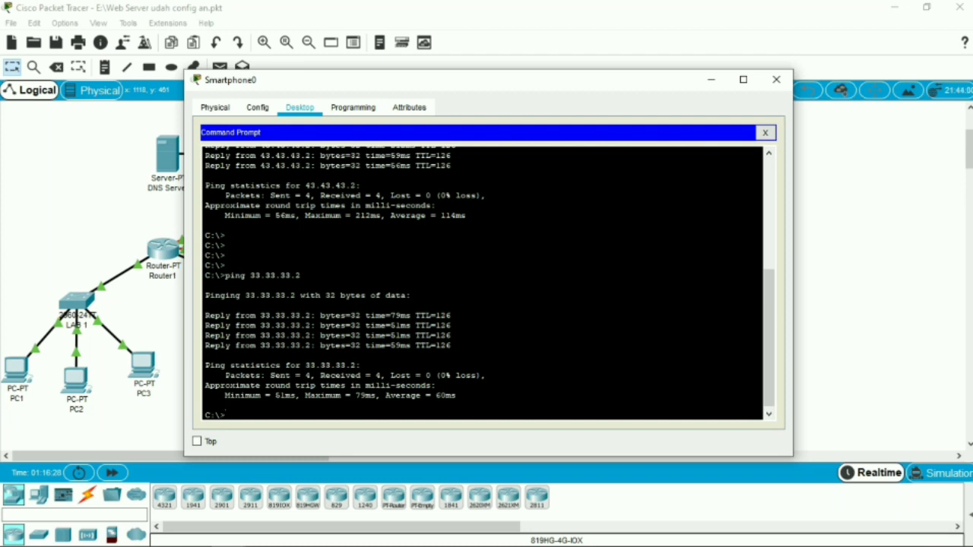
{"action": "left_click", "coordinate": [776, 79]}
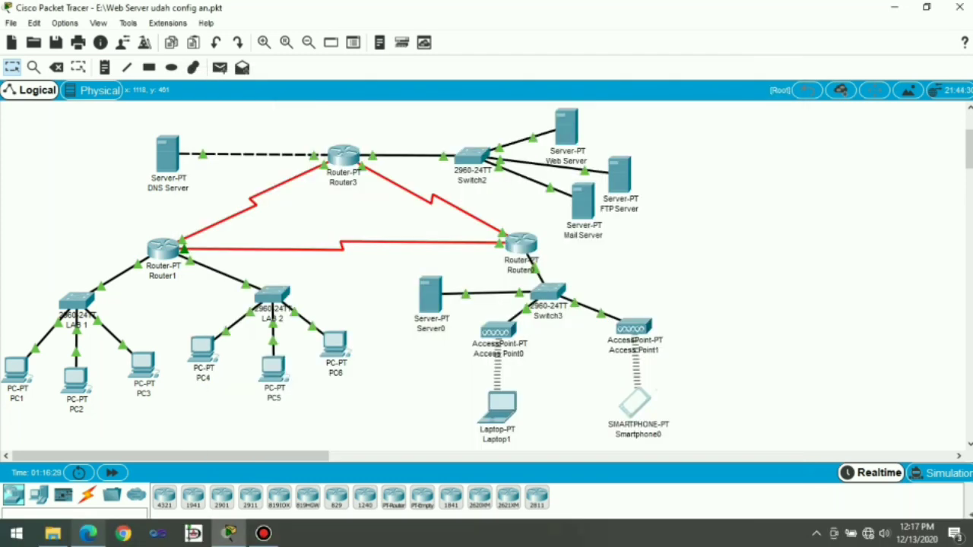
Read the PDF module's steps on enabling the FTP service and creating pesan-pc1.txt, checking the DNS Server's address summary in Packet Tracer
{"action": "left_click", "coordinate": [88, 534]}
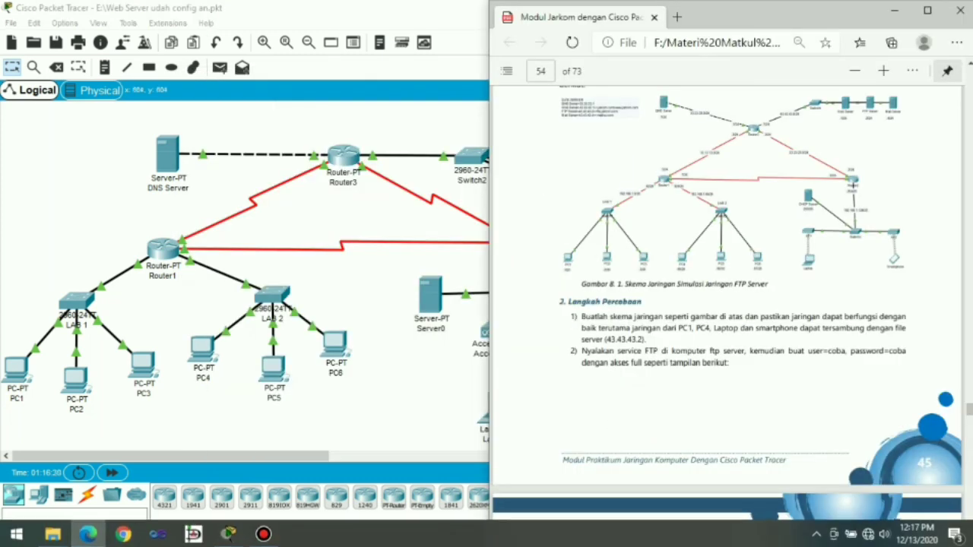
{"action": "scroll", "coordinate": [727, 304], "scroll_direction": "down", "scroll_amount": 3}
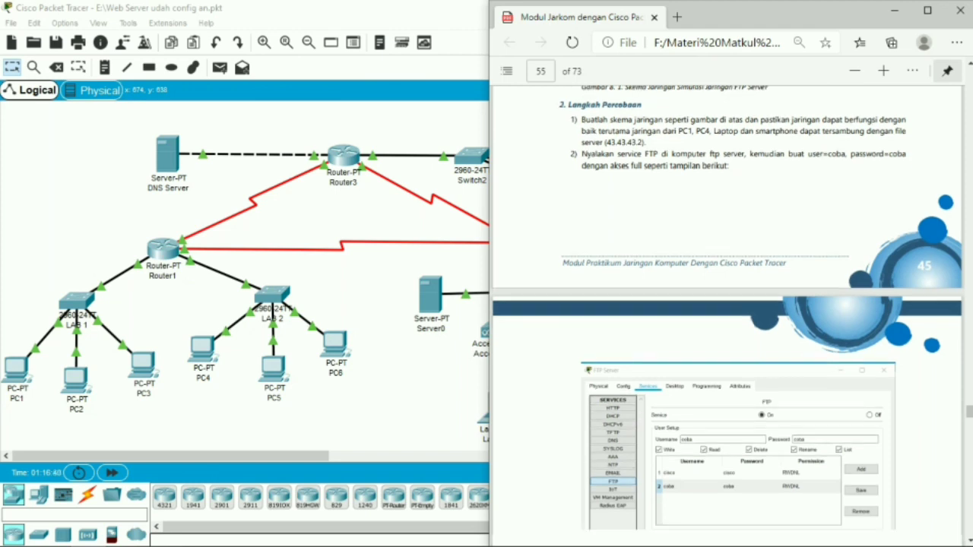
{"action": "scroll", "coordinate": [727, 314], "scroll_direction": "down", "scroll_amount": 5}
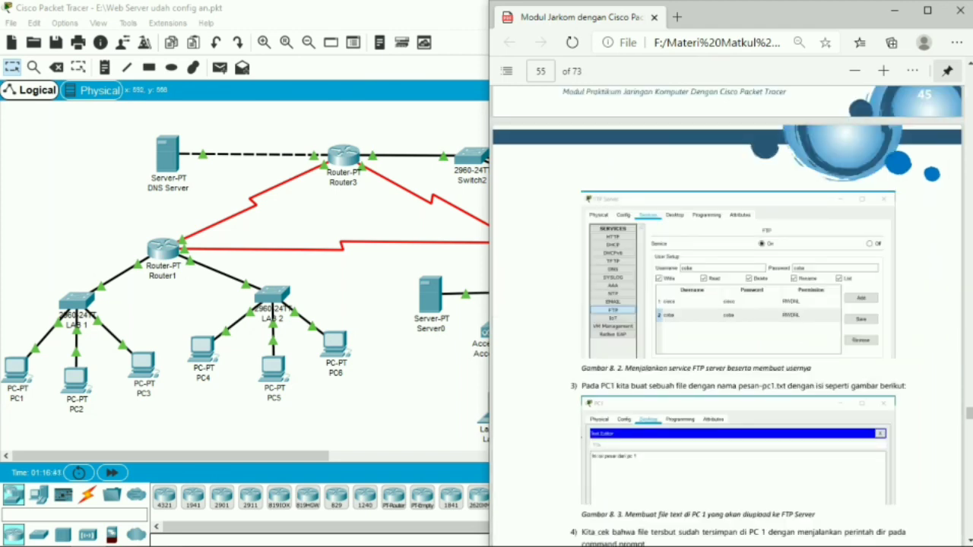
{"action": "key", "text": "alt+Tab"}
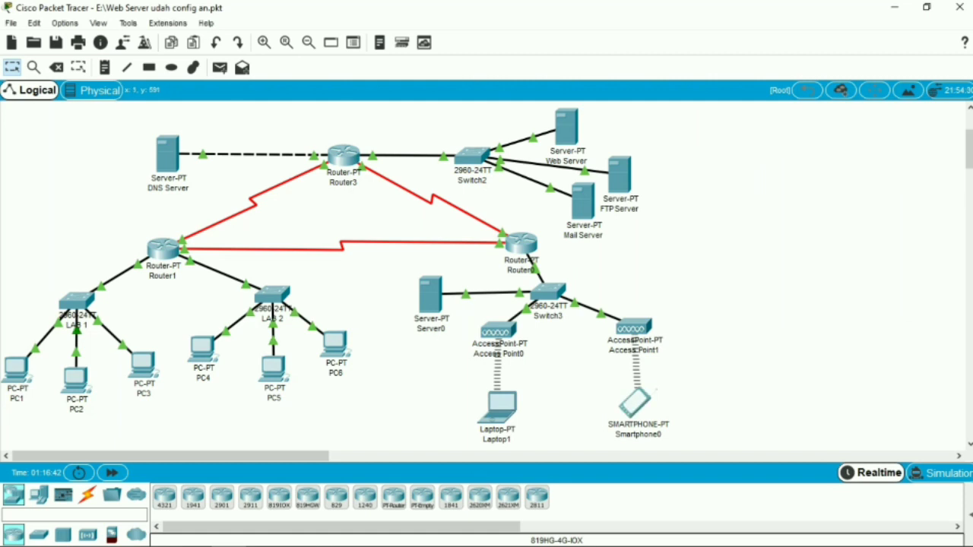
{"action": "mouse_move", "coordinate": [168, 153]}
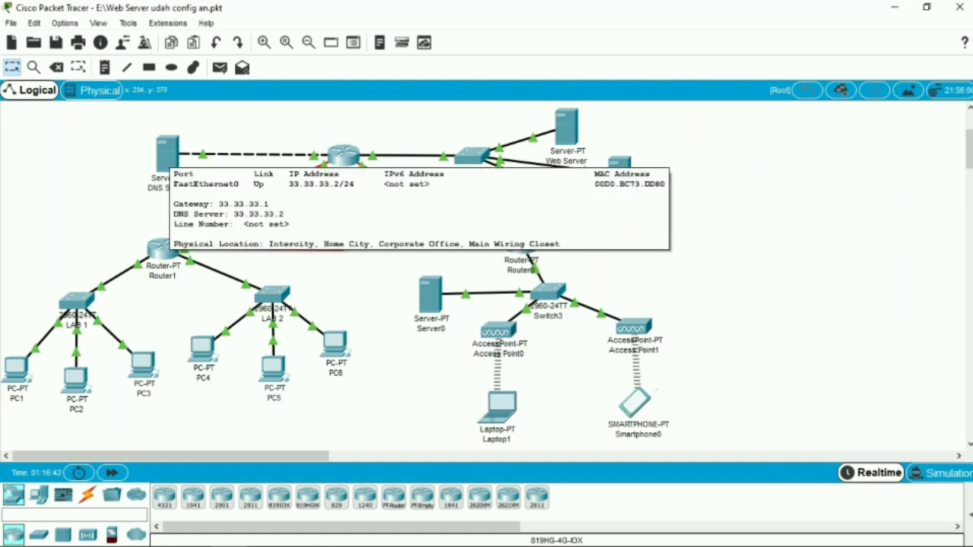
{"action": "left_click", "coordinate": [88, 534]}
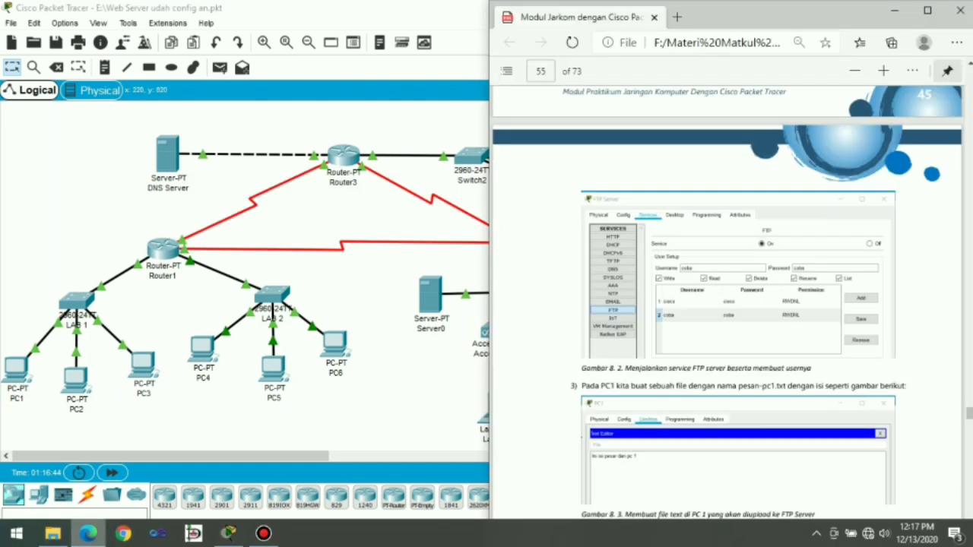
Review the resource records in the DNS Server's DNS service and close the server's window
{"action": "left_click", "coordinate": [168, 155]}
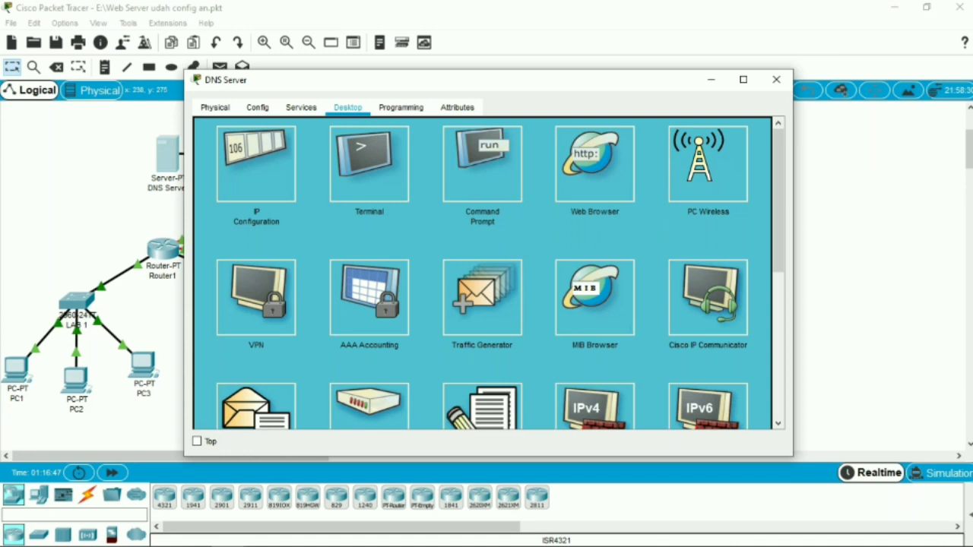
{"action": "left_click", "coordinate": [301, 107]}
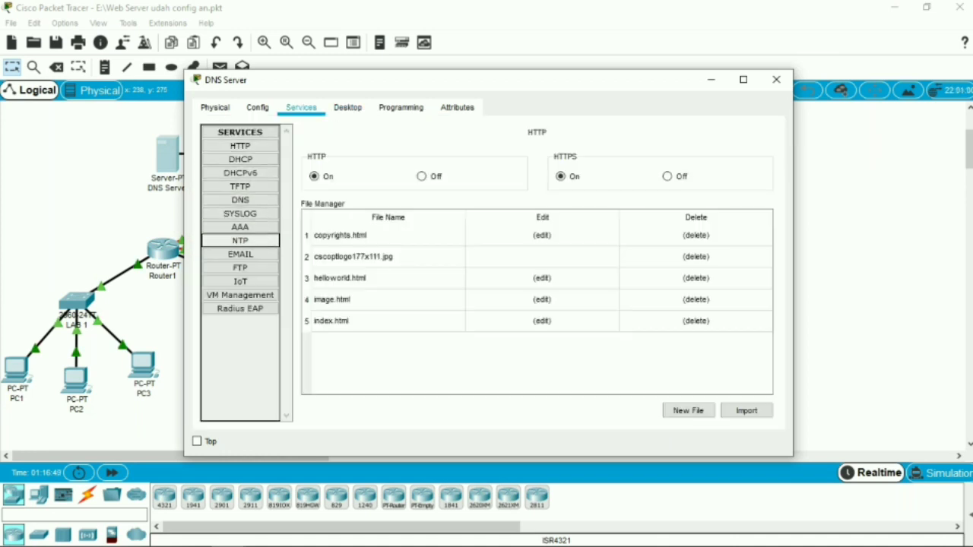
{"action": "left_click", "coordinate": [240, 200]}
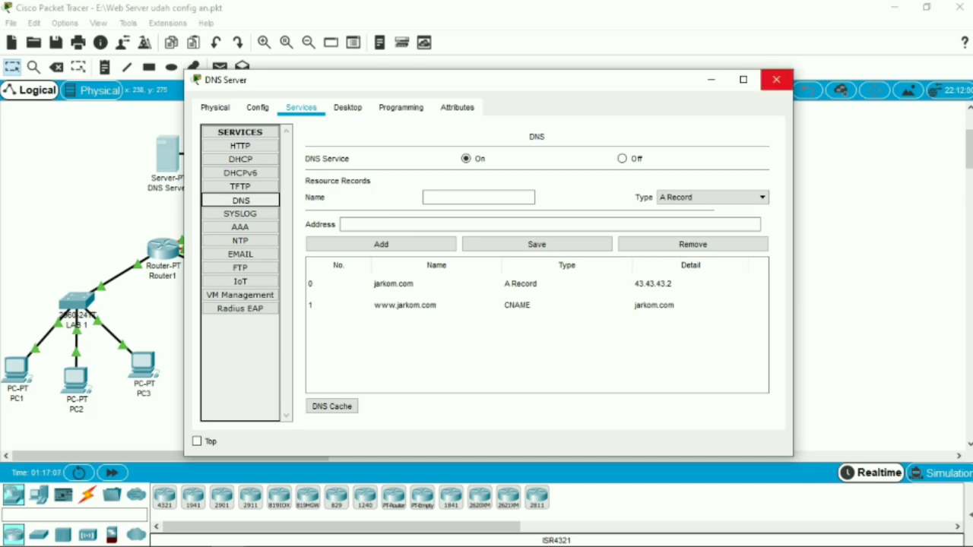
{"action": "left_click", "coordinate": [776, 79]}
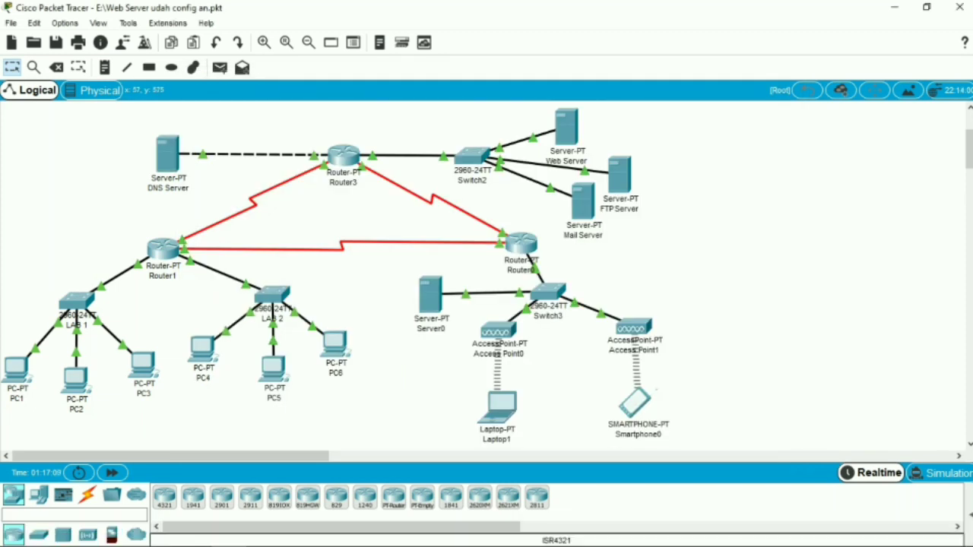
{"action": "mouse_move", "coordinate": [16, 369]}
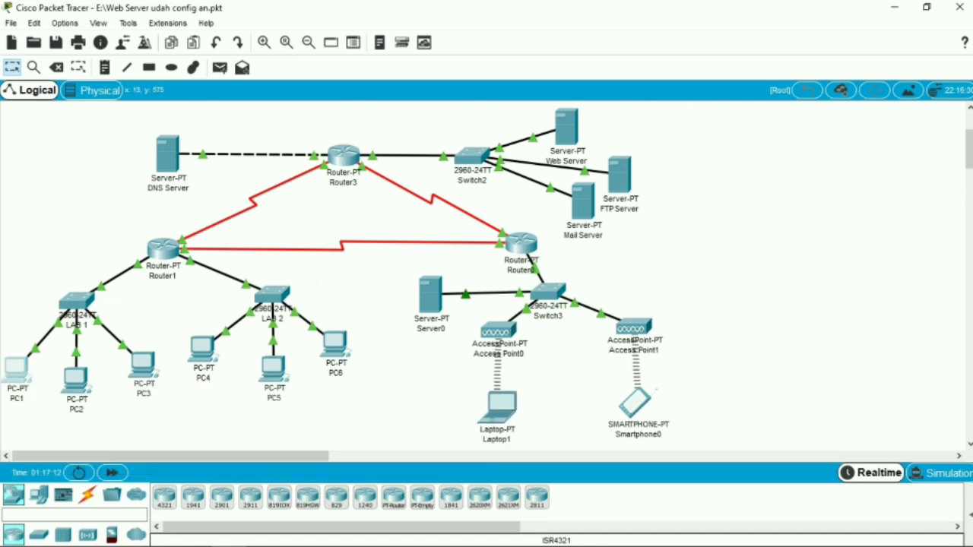
Look up jarkom.com with nslookup from PC1's Command Prompt and close the PC's window
{"action": "left_click", "coordinate": [15, 369]}
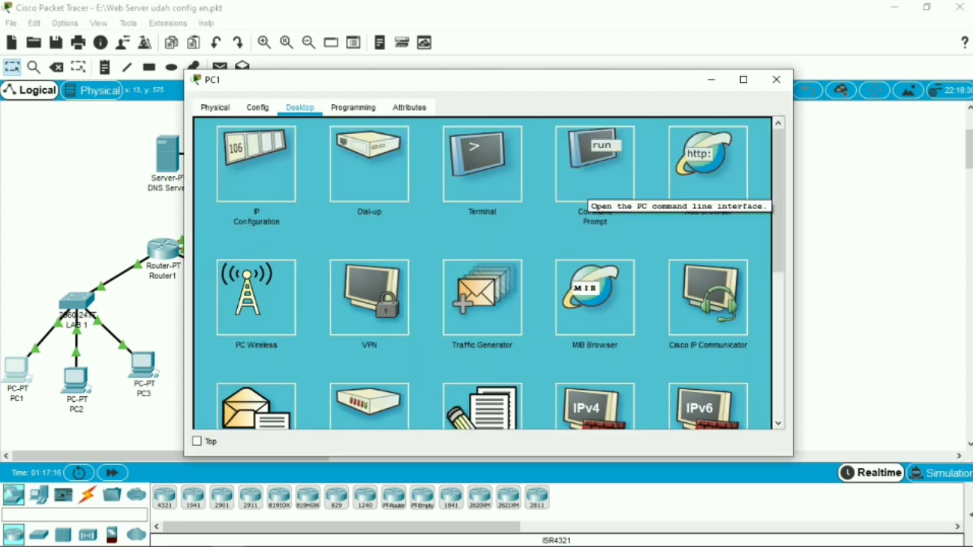
{"action": "left_click", "coordinate": [589, 190]}
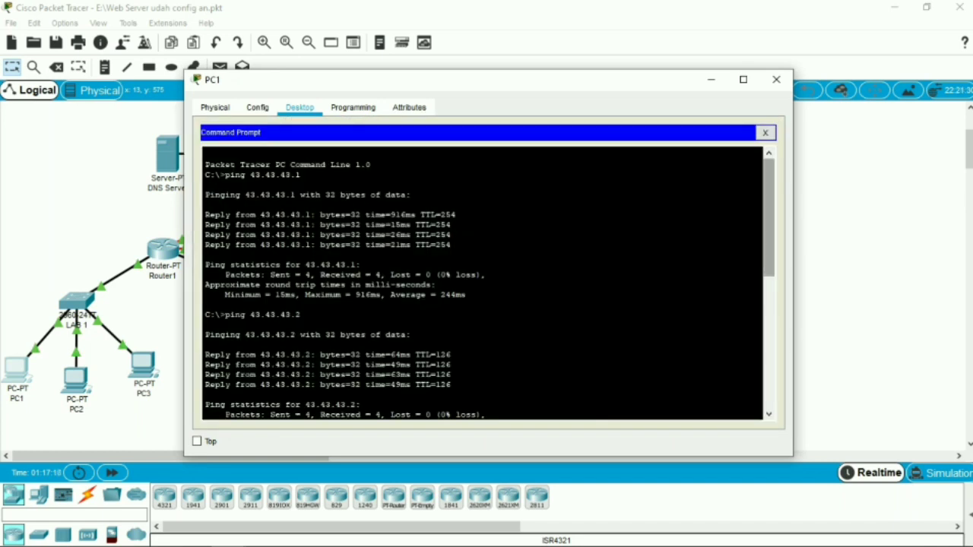
{"action": "left_click_drag", "start_coordinate": [769, 219], "coordinate": [769, 356]}
{"action": "key", "text": "Return"}
{"action": "key", "text": "Return"}
{"action": "key", "text": "Return"}
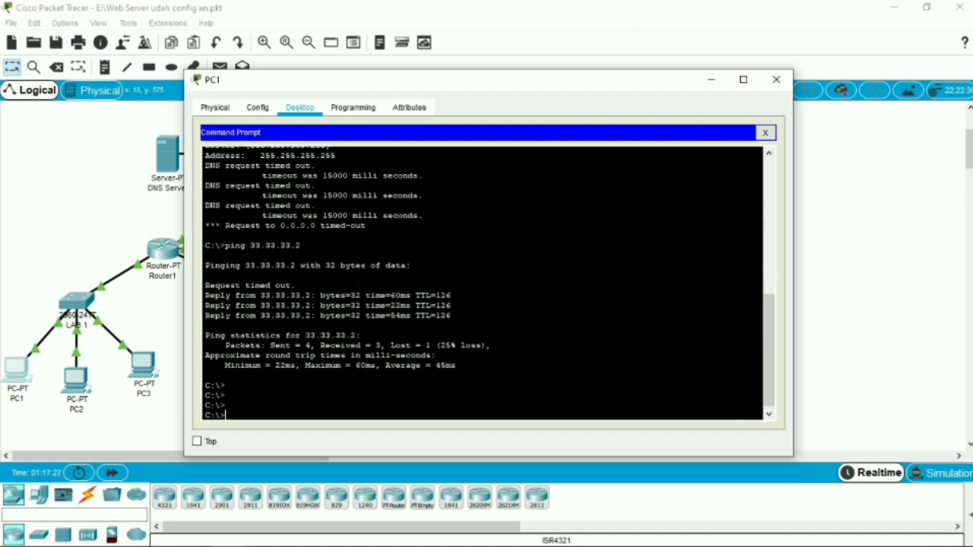
{"action": "type", "text": "nslookup jarkom.com"}
{"action": "key", "text": "Return"}
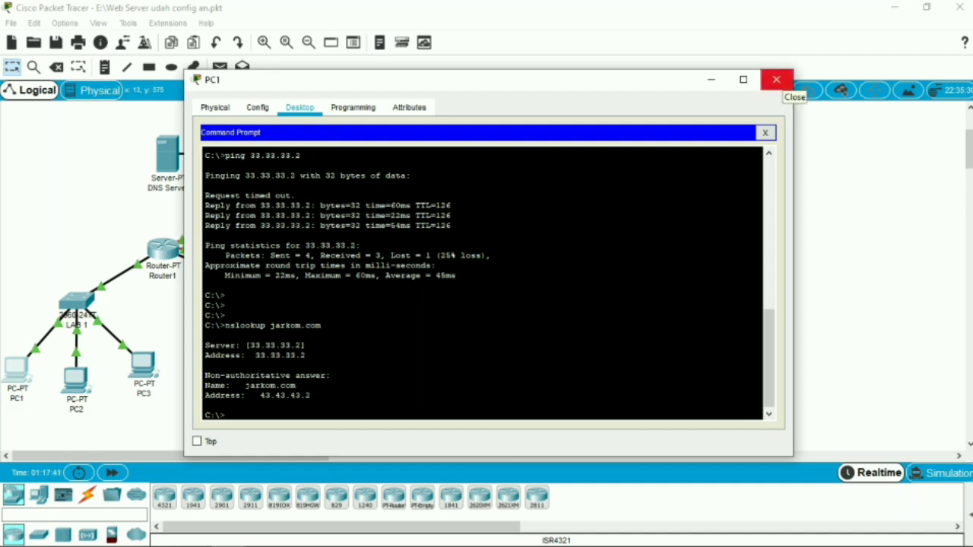
{"action": "left_click", "coordinate": [776, 79]}
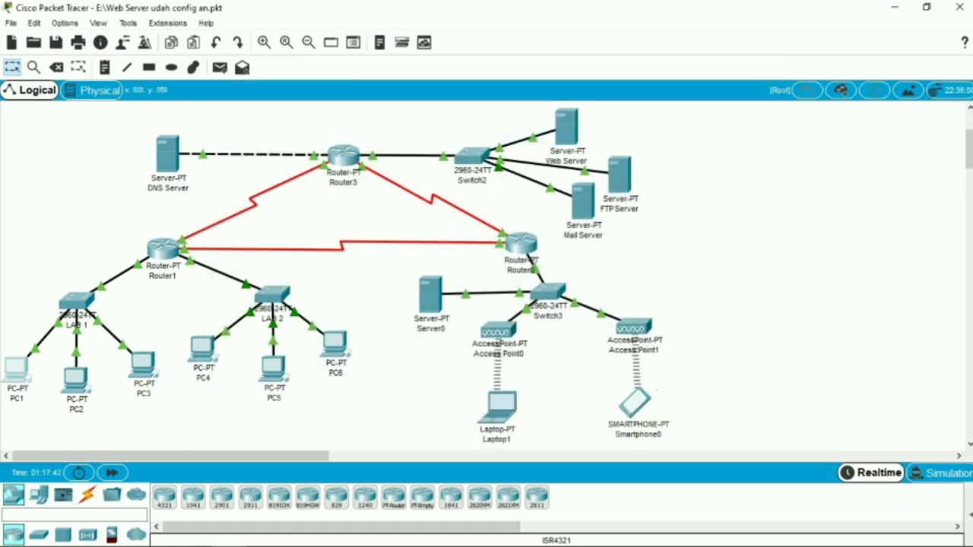
Exit Laptop1's Text Editor and run nslookup for jarkom.com from its Command Prompt
{"action": "left_click", "coordinate": [498, 409]}
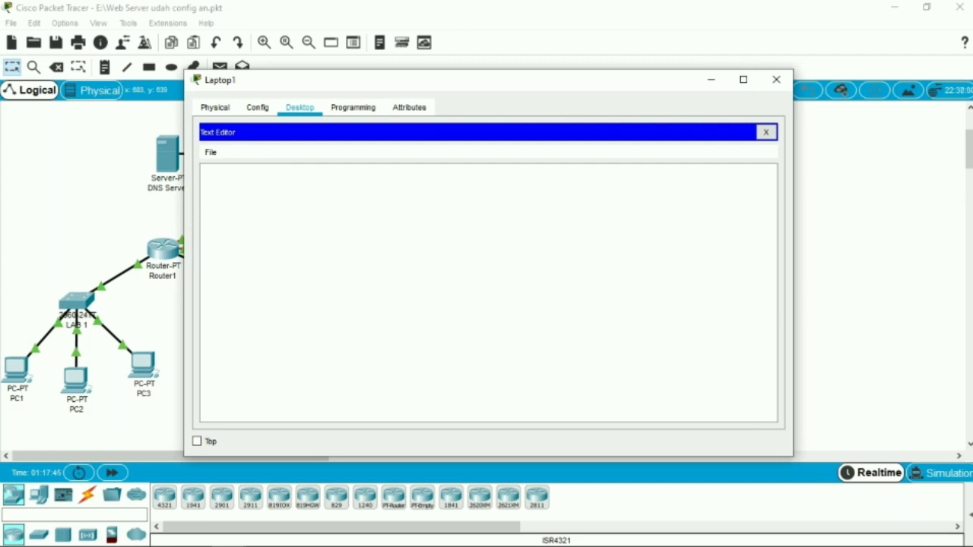
{"action": "left_click", "coordinate": [765, 132]}
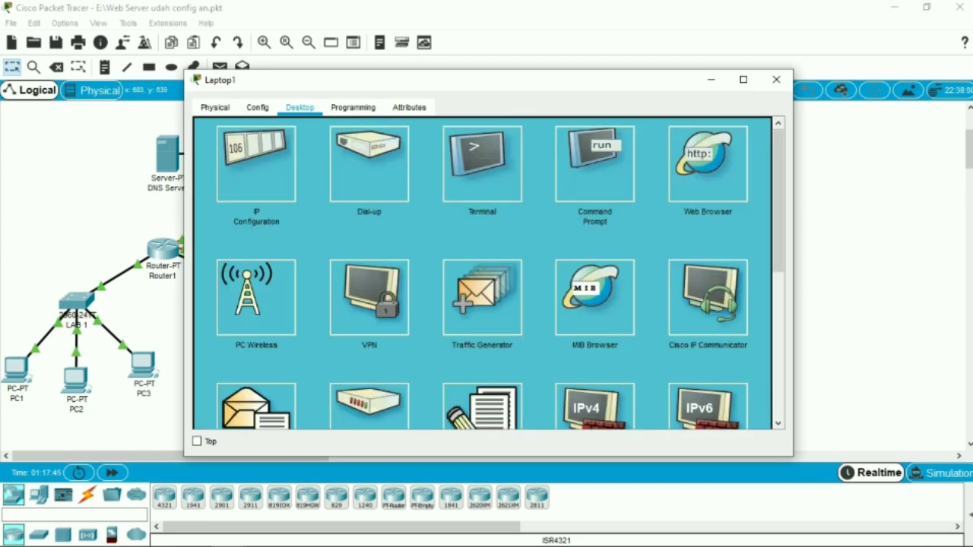
{"action": "left_click", "coordinate": [595, 165]}
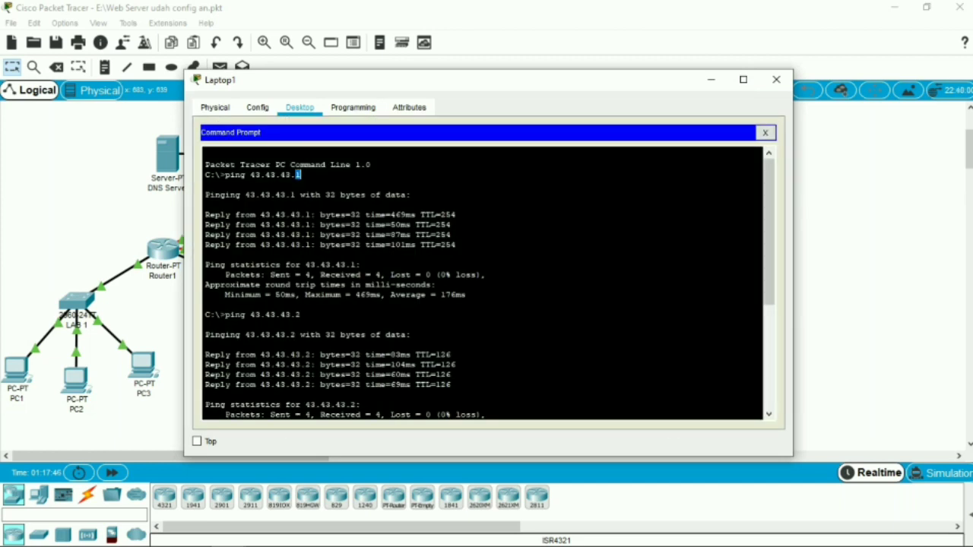
{"action": "type", "text": "ping 33.33.33.2"}
{"action": "key", "text": "Return"}
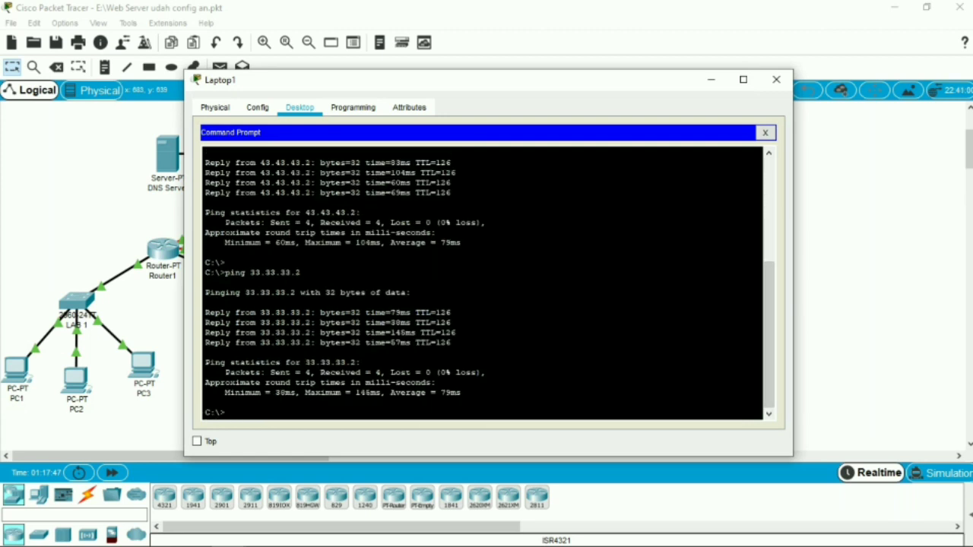
{"action": "key", "text": "Return"}
{"action": "key", "text": "Return"}
{"action": "key", "text": "Return"}
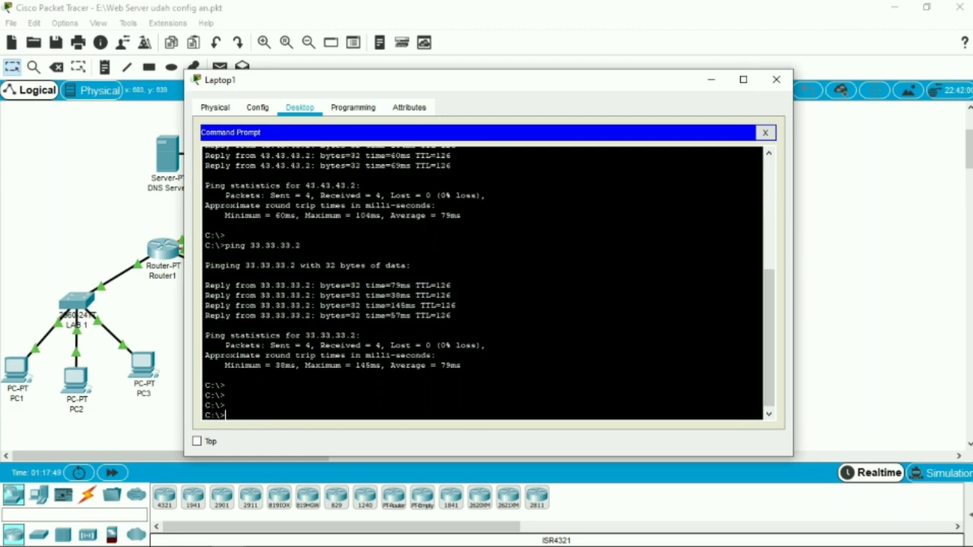
{"action": "type", "text": "nslookup jarkom.com"}
{"action": "key", "text": "Return"}
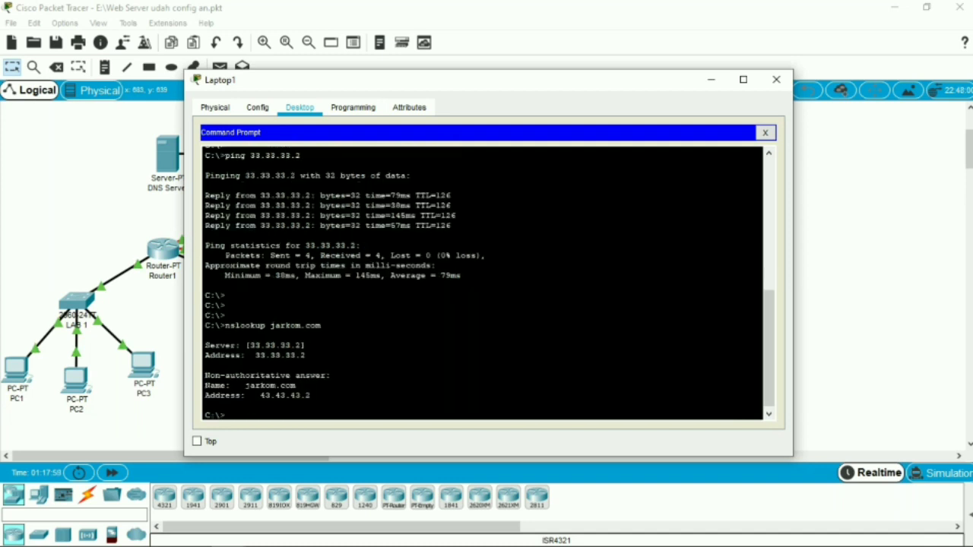
{"action": "type", "text": "nslookup www.jarkom"}
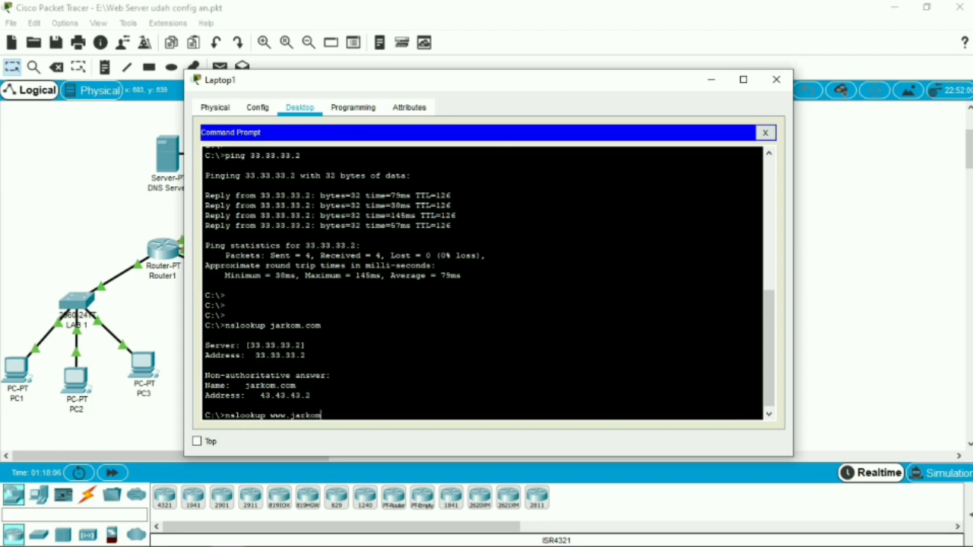
{"action": "type", "text": ".com"}
{"action": "key", "text": "Return"}
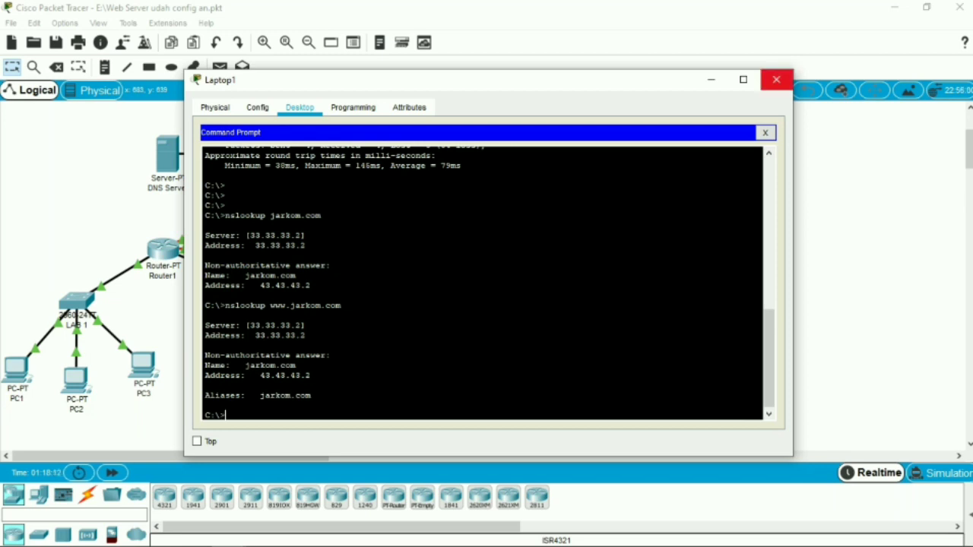
{"action": "left_click", "coordinate": [776, 79]}
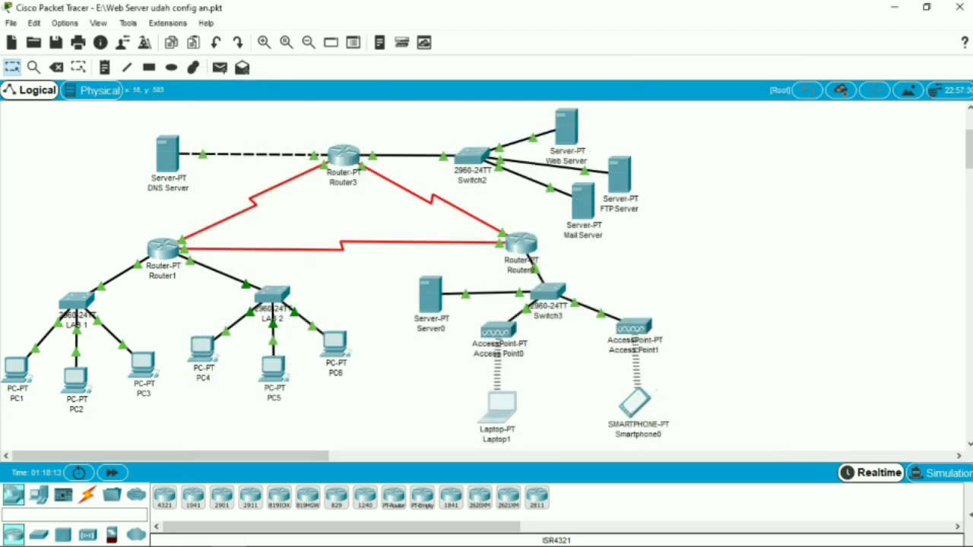
Open PC1's Web Browser and try to load the address jarkomcom
{"action": "left_click", "coordinate": [16, 371]}
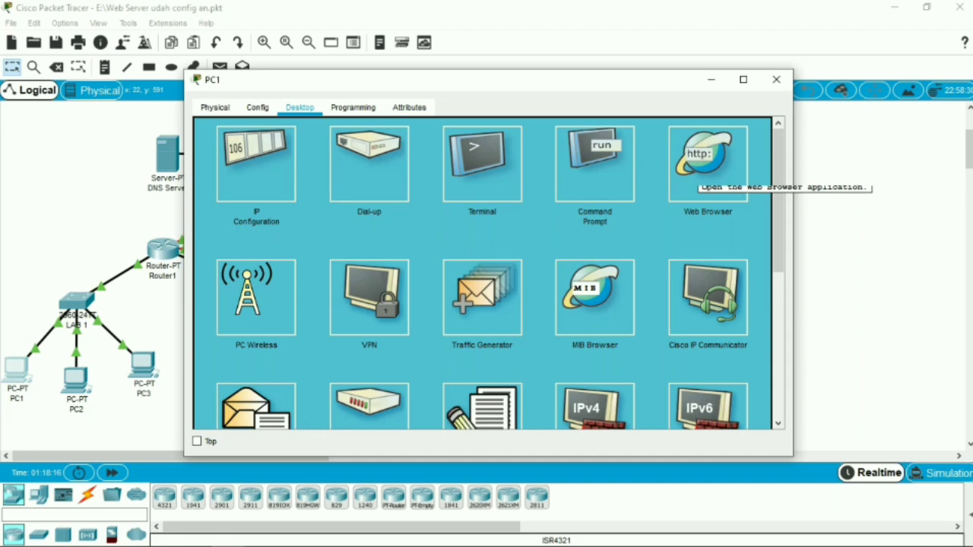
{"action": "left_click", "coordinate": [959, 6]}
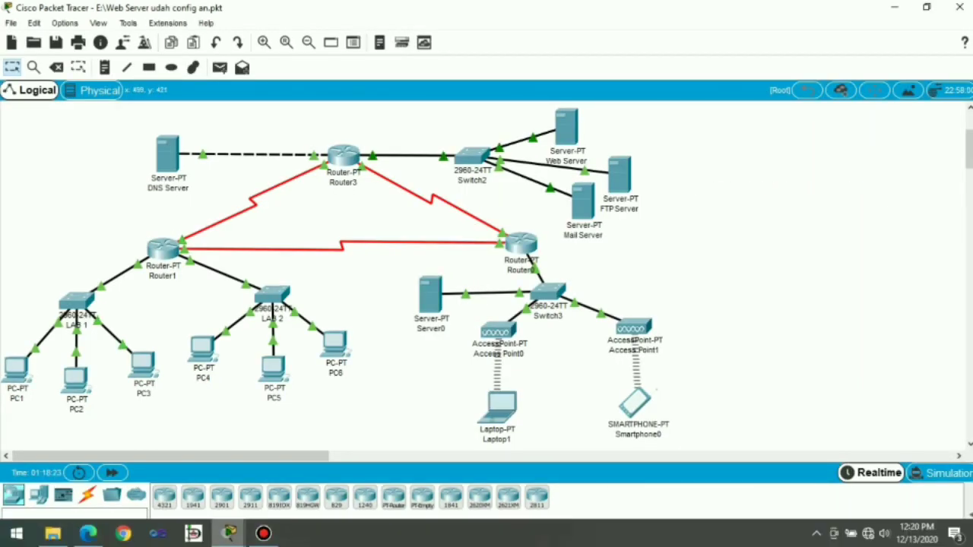
{"action": "mouse_move", "coordinate": [228, 533]}
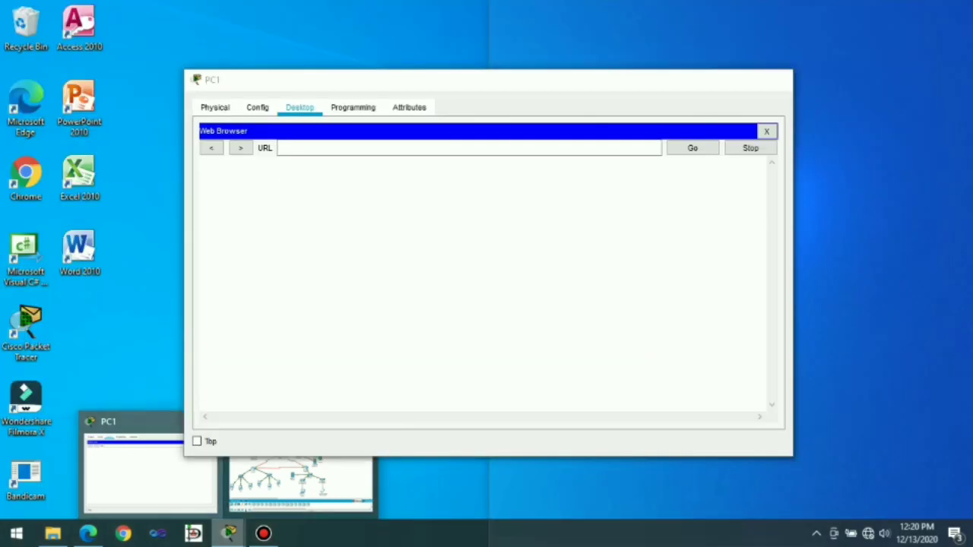
{"action": "left_click", "coordinate": [150, 472]}
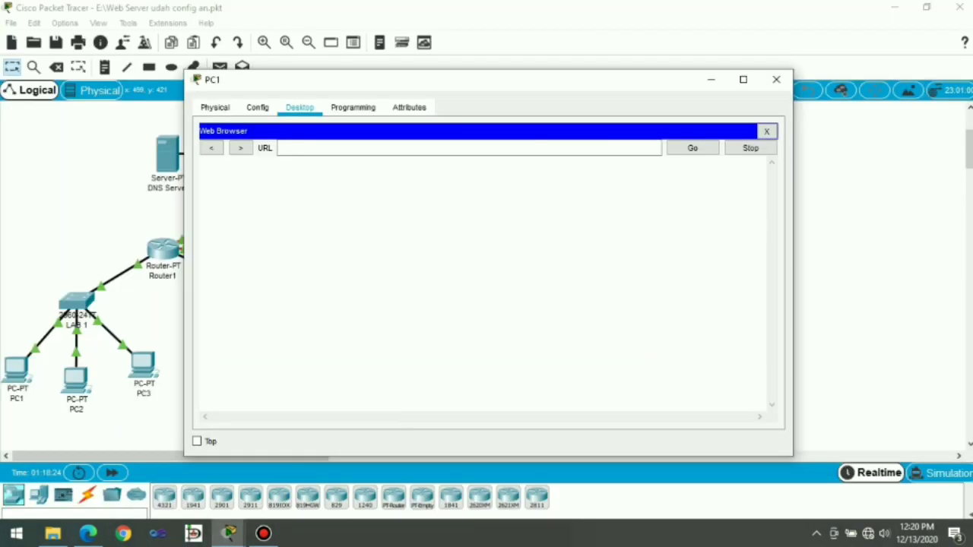
{"action": "left_click", "coordinate": [342, 148]}
{"action": "type", "text": "ja"}
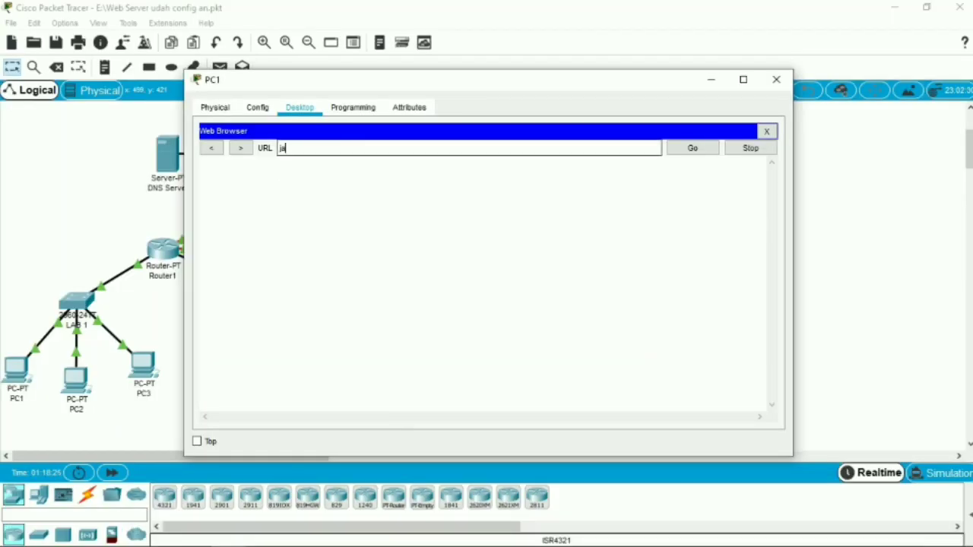
{"action": "type", "text": "rkomcom"}
{"action": "key", "text": "Return"}
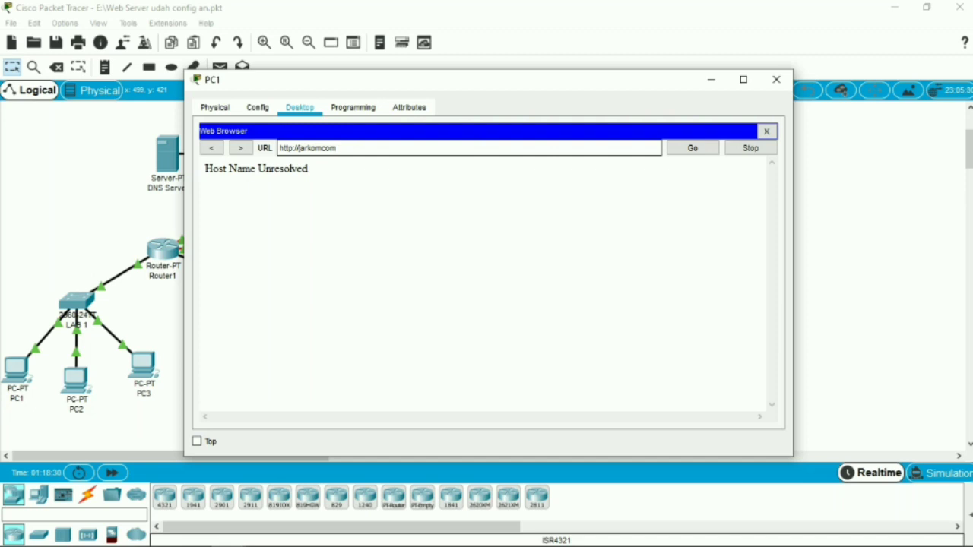
Correct the URL in PC1's Web Browser to jarkom.com, load the page, and close the PC's window
{"action": "key", "text": "BackSpace"}
{"action": "key", "text": "BackSpace"}
{"action": "key", "text": "BackSpace"}
{"action": "type", "text": ".com"}
{"action": "key", "text": "Return"}
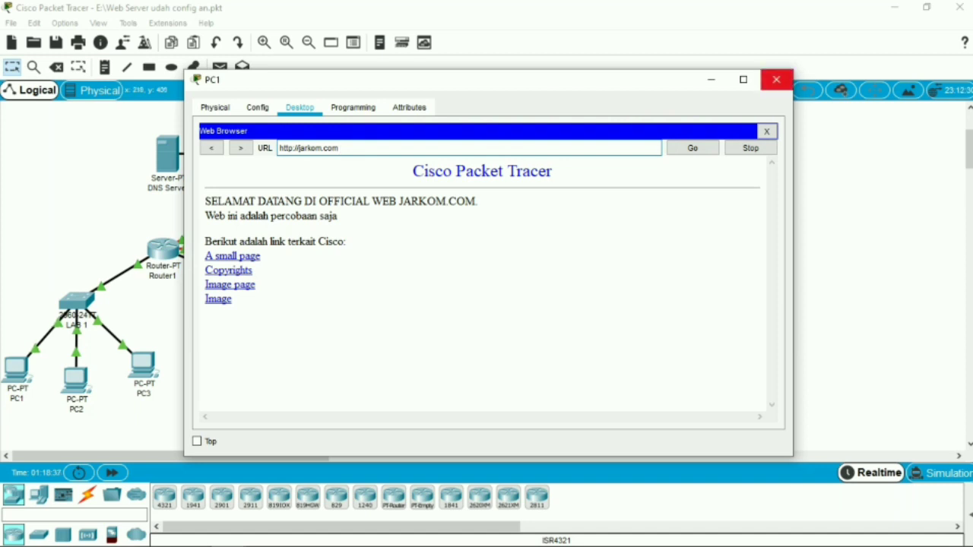
{"action": "left_click", "coordinate": [776, 79]}
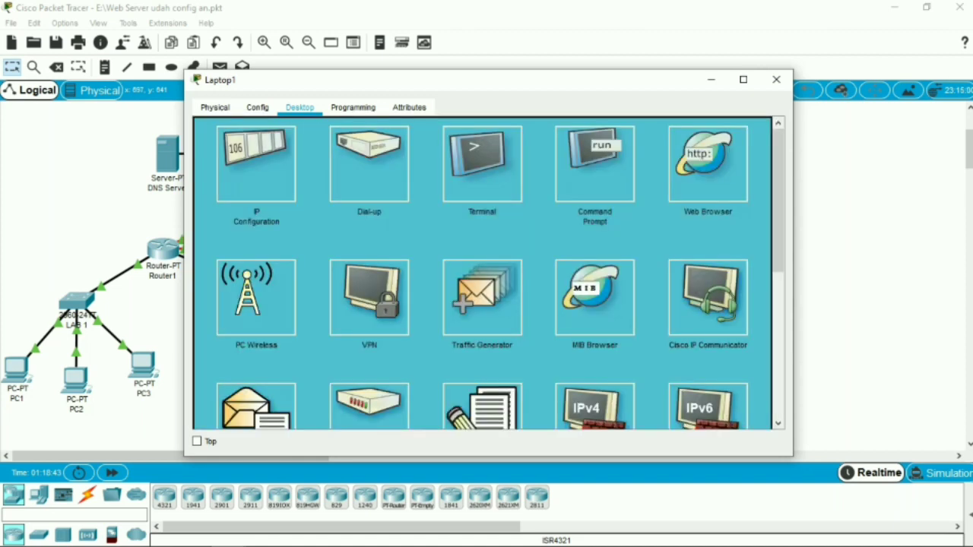
Load jarkom.com in Laptop1's Web Browser and close the laptop's window
{"action": "left_click", "coordinate": [708, 164]}
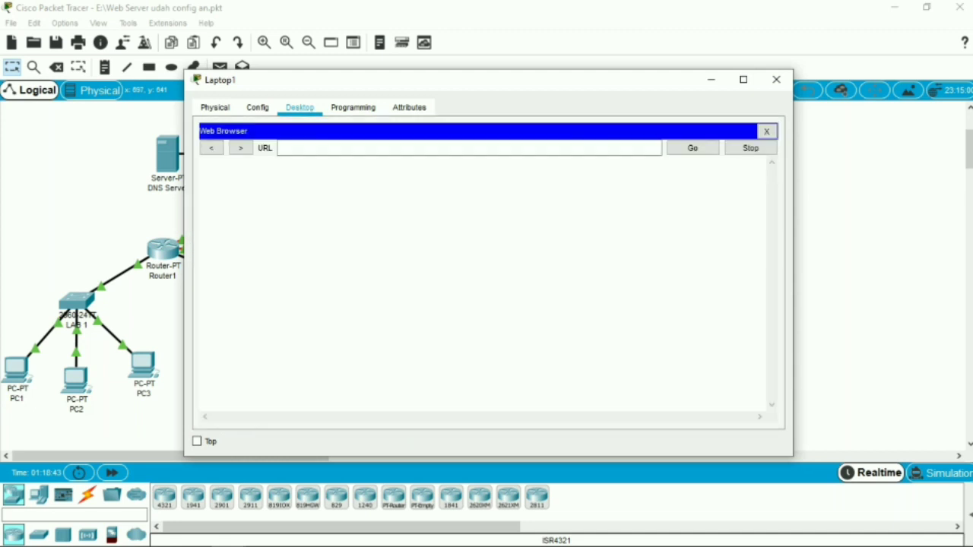
{"action": "left_click", "coordinate": [469, 148]}
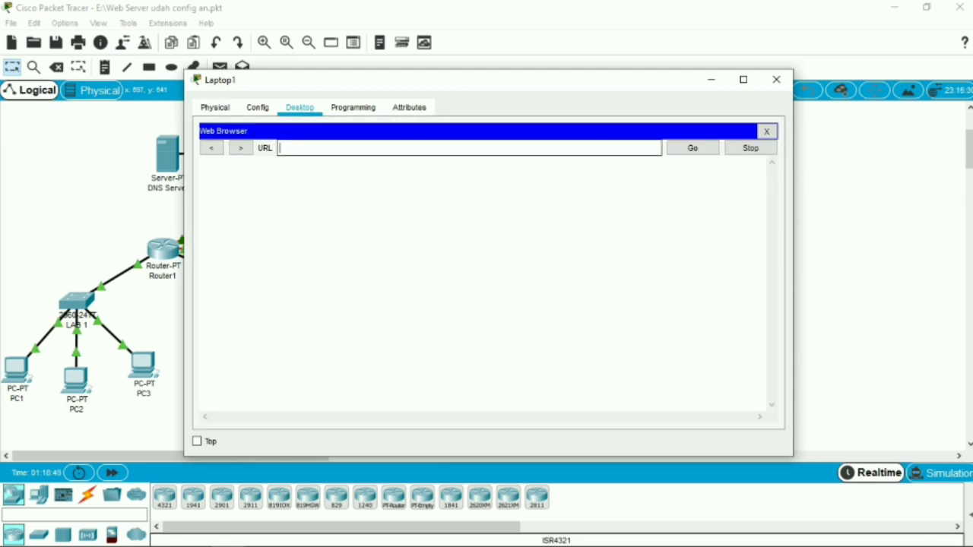
{"action": "type", "text": "jarkom.com"}
{"action": "key", "text": "Return"}
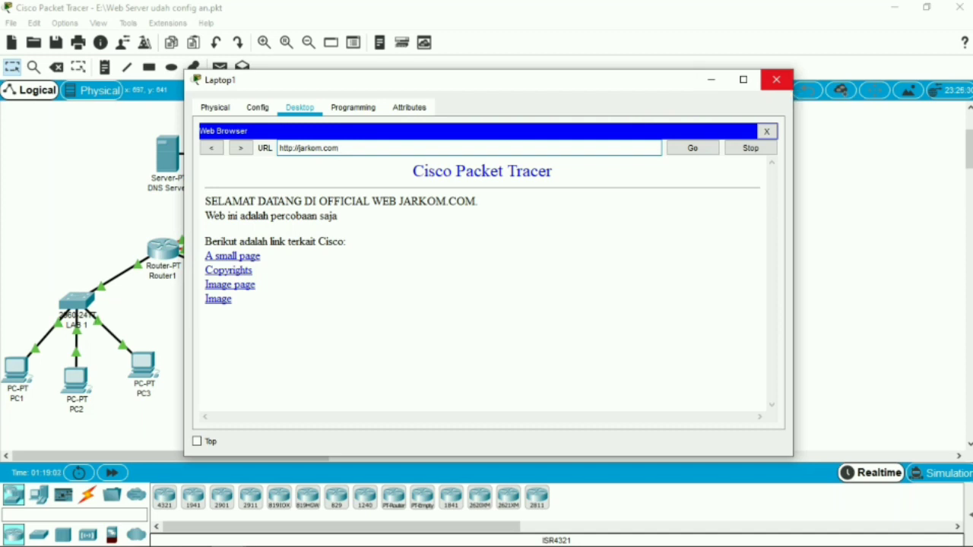
{"action": "left_click", "coordinate": [776, 80]}
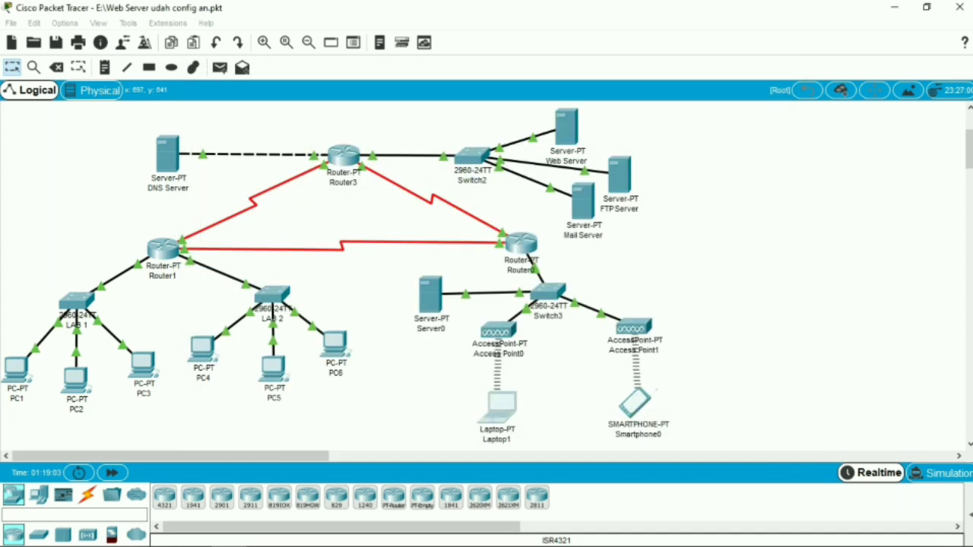